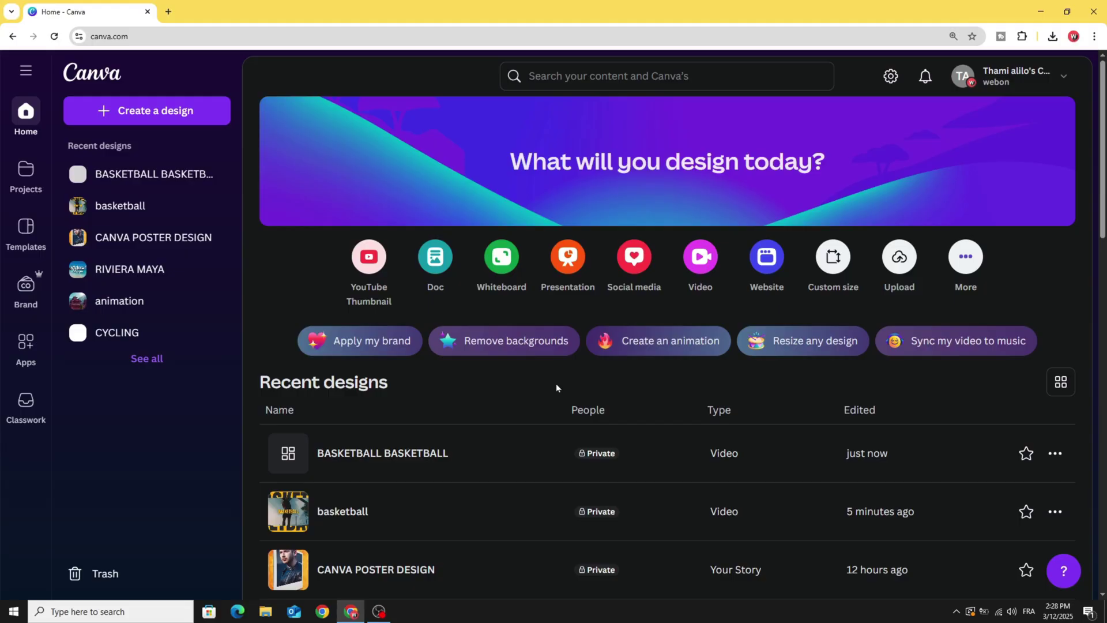
Create a new video design and set its page background to orange #FF9100
click(701, 256)
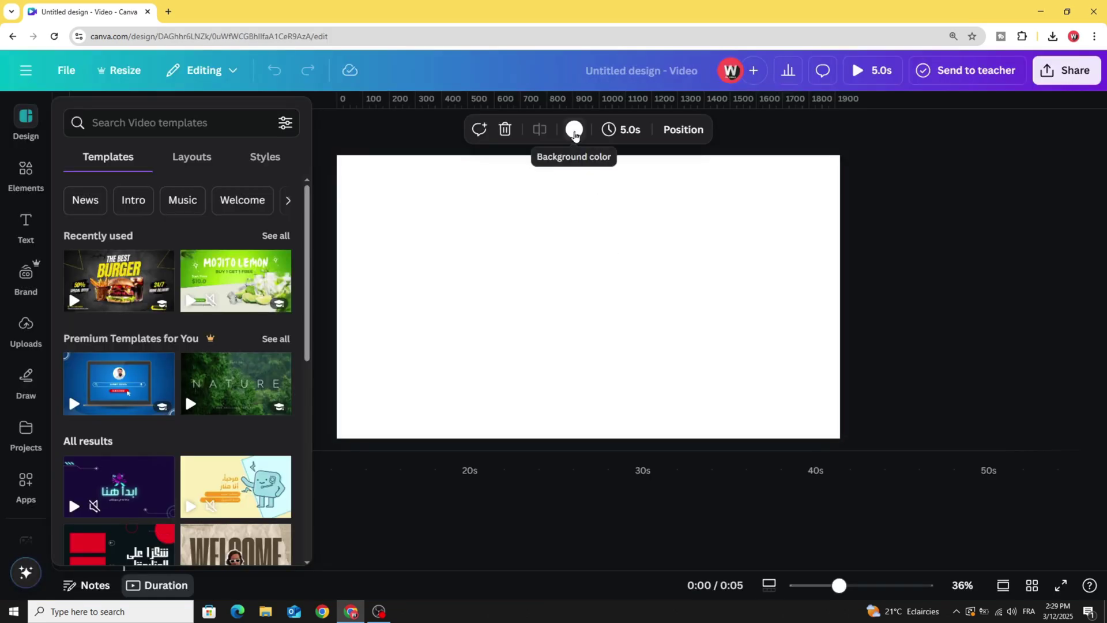
click(574, 132)
click(80, 226)
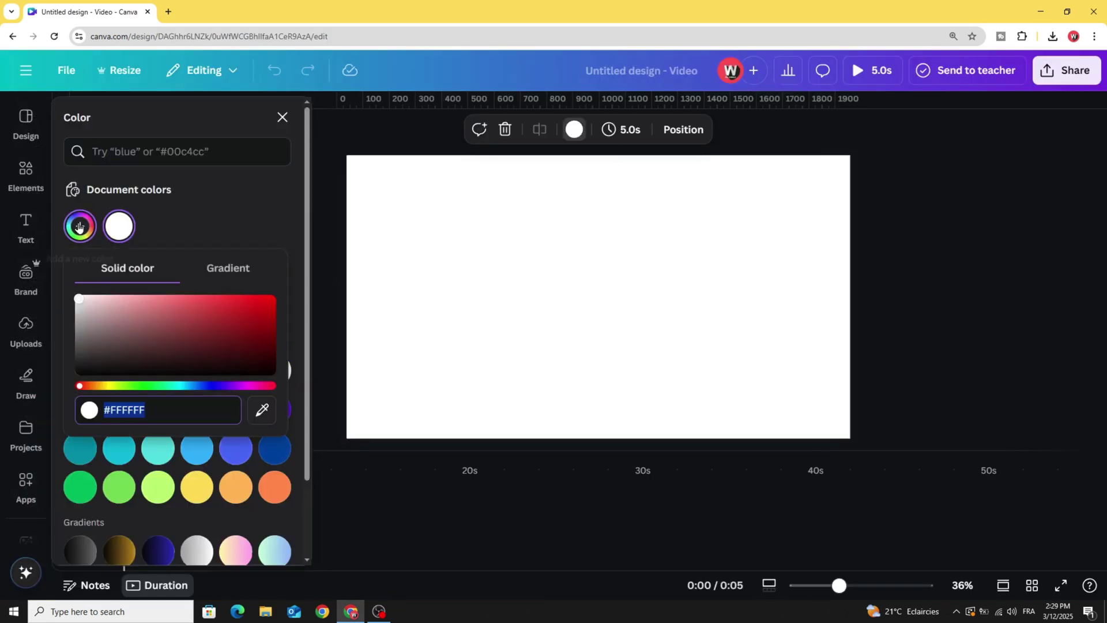
click(95, 386)
drag(230, 321, 273, 299)
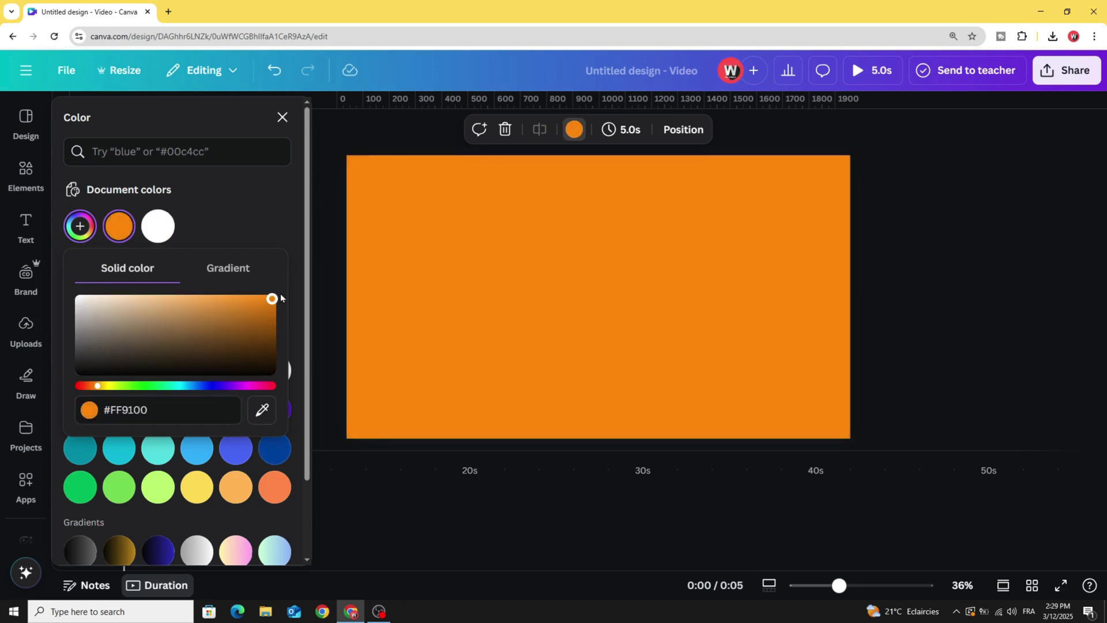
click(332, 226)
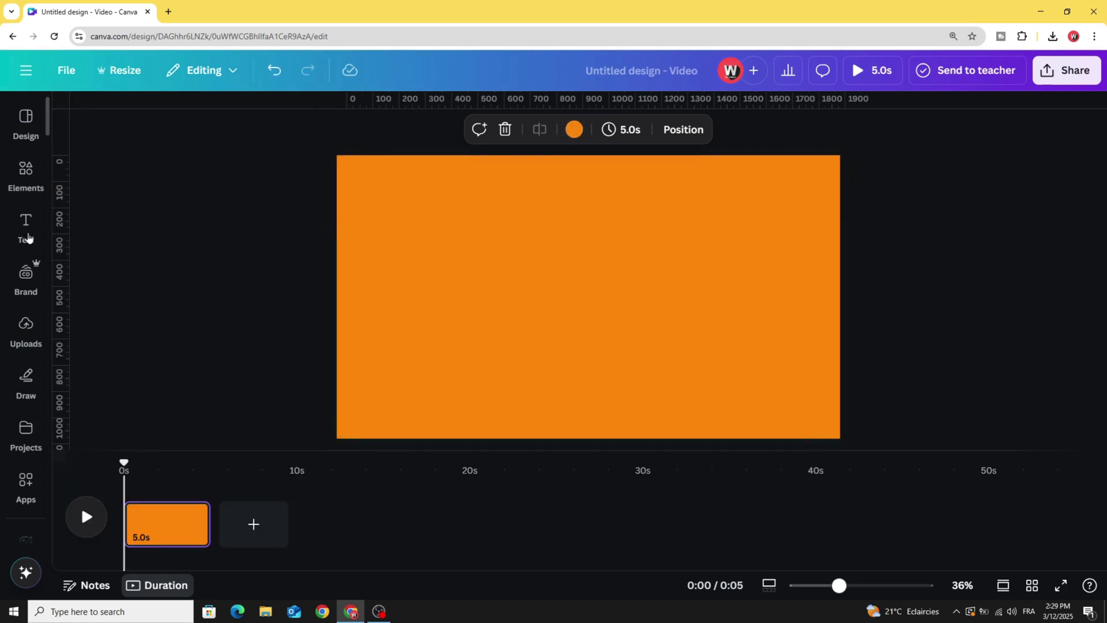
Add a heading text box reading 'BASKETBALL BASKETBALL' to the page
click(25, 230)
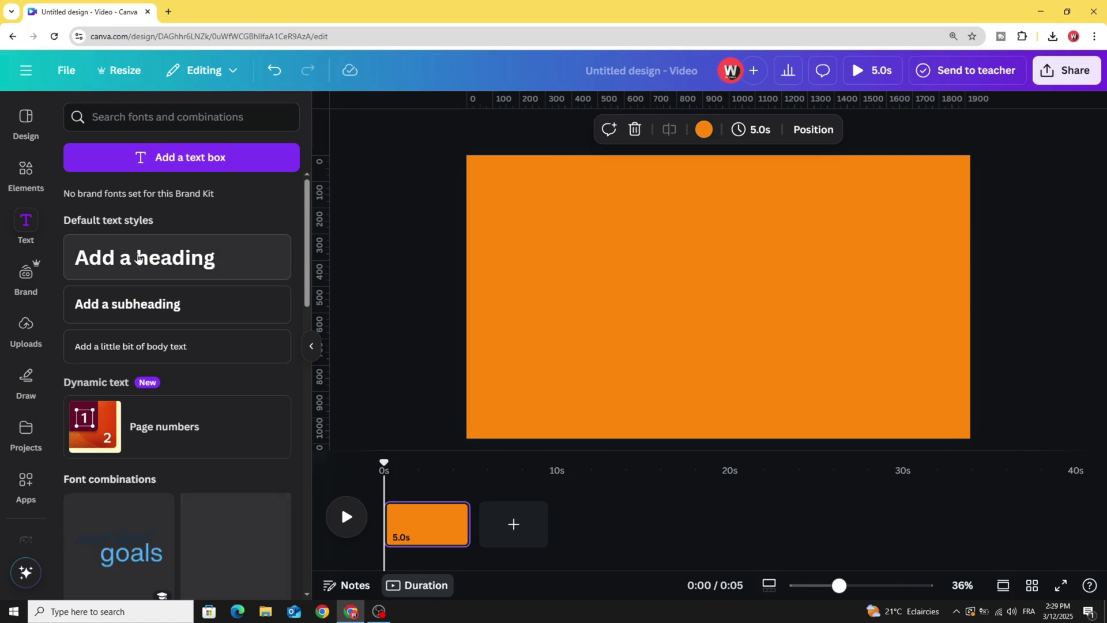
click(137, 258)
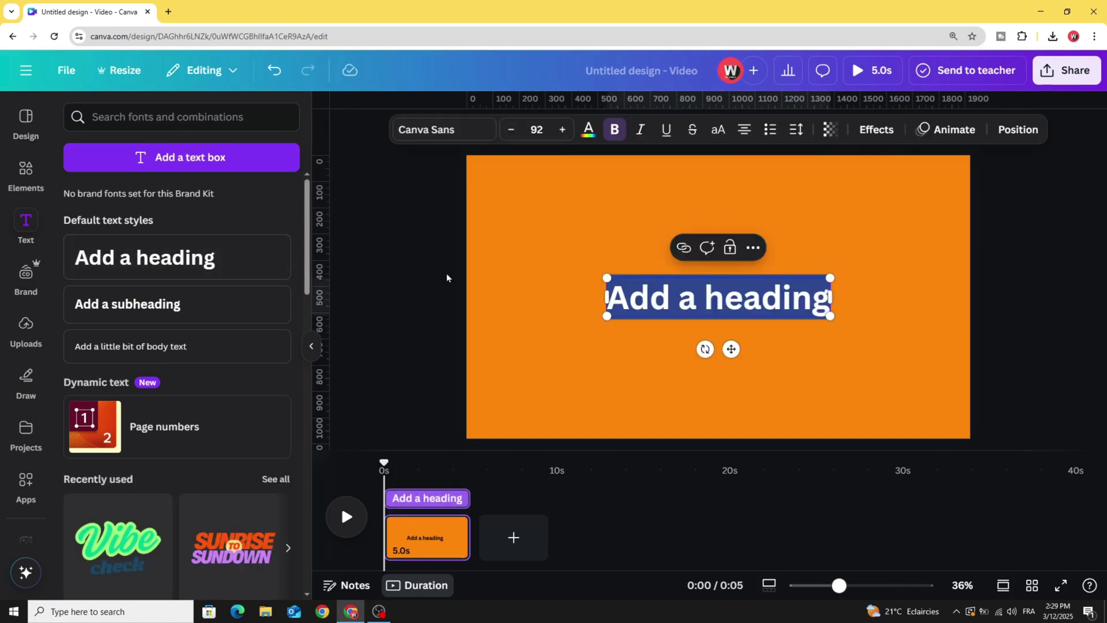
text(BA)
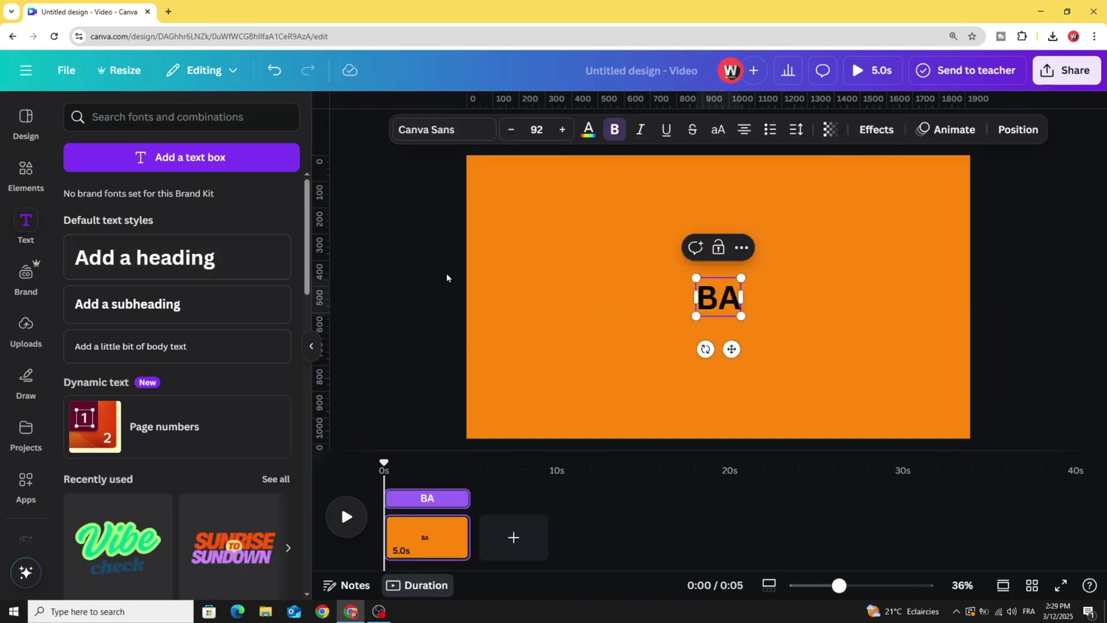
text(SKET)
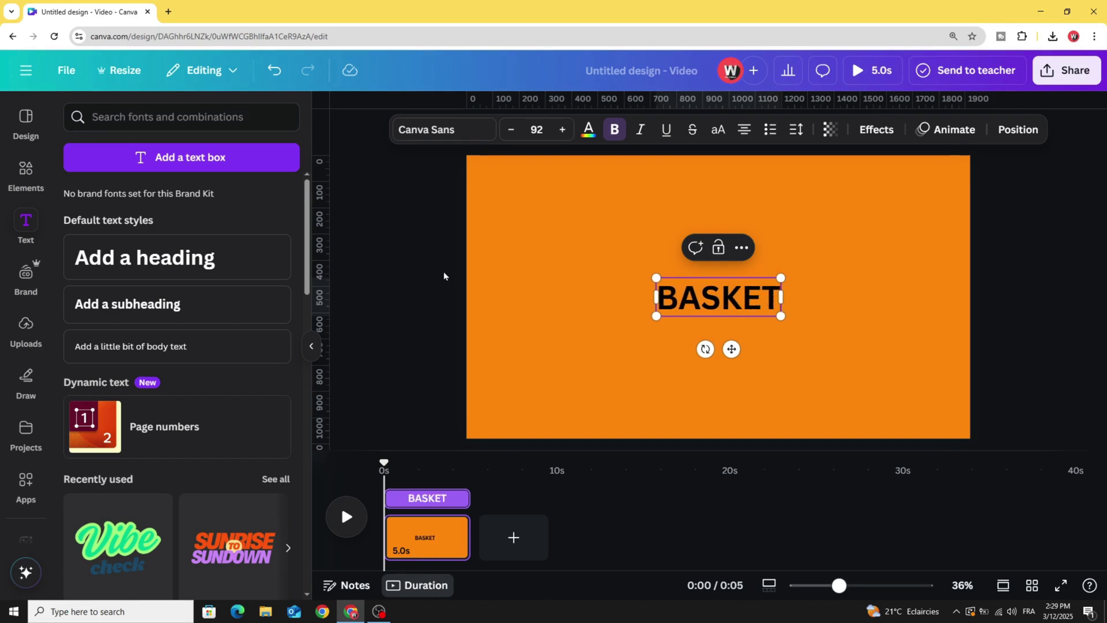
text(TBALL)
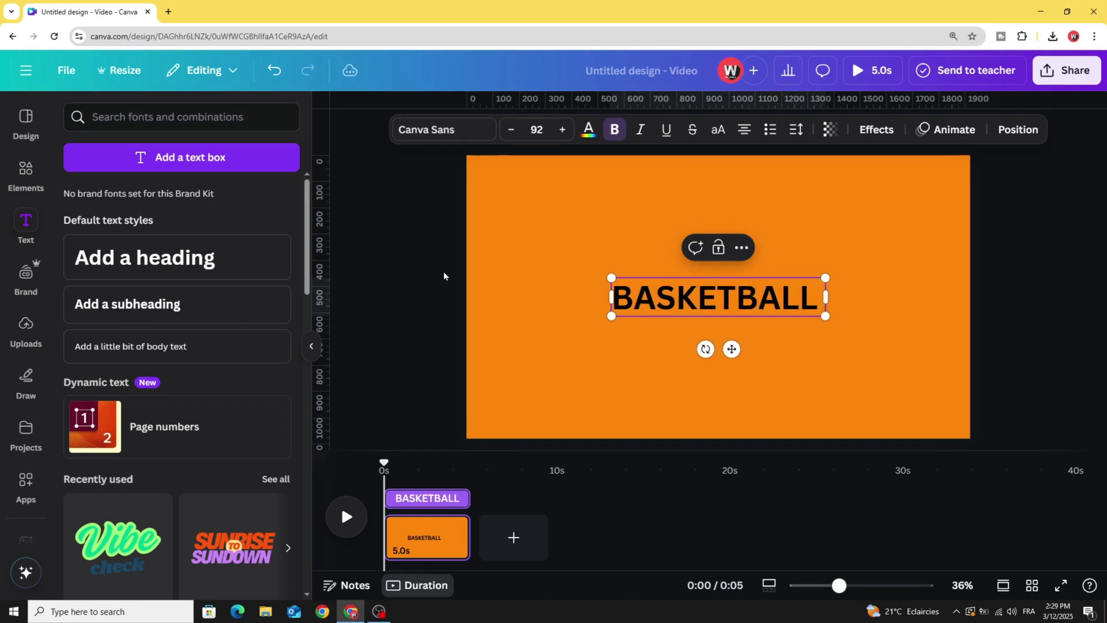
text( BASK)
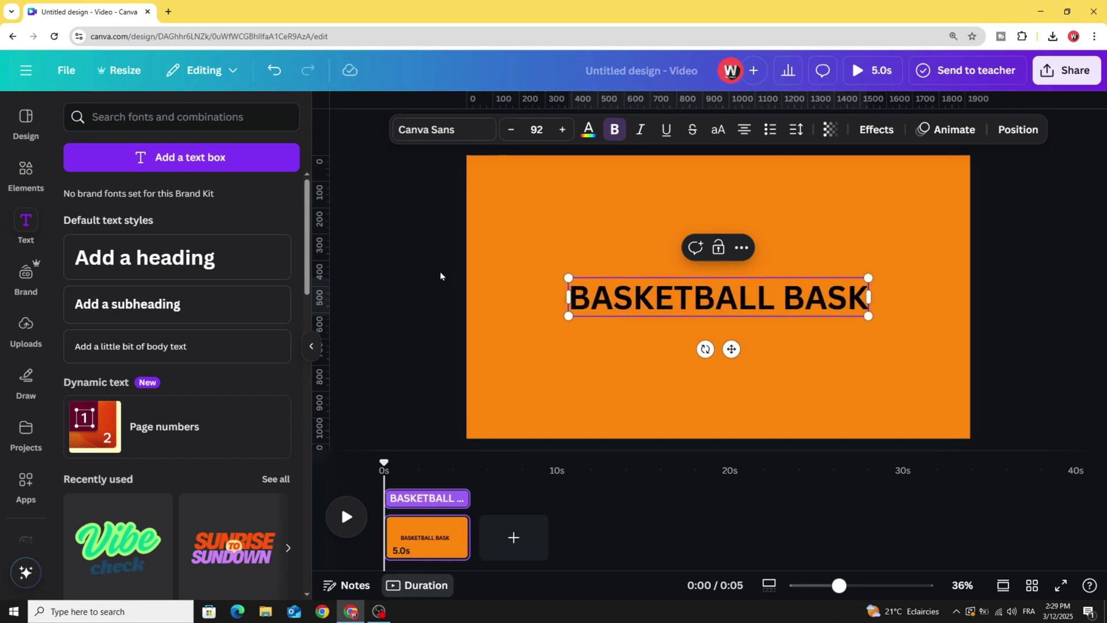
text(ETBALL)
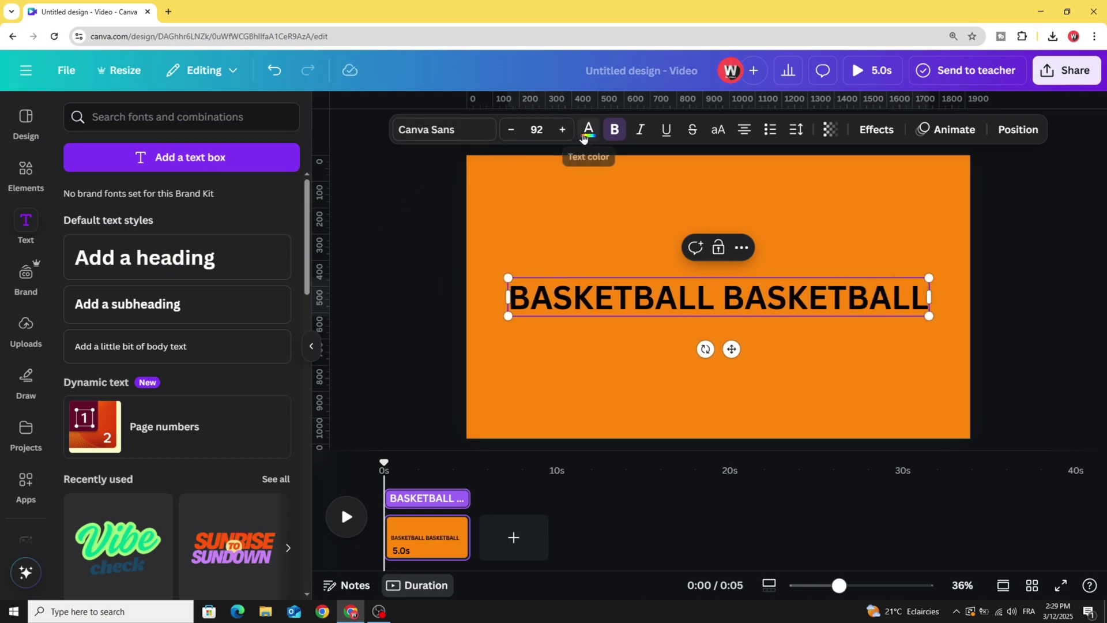
Colour the heading near-black (#241C1C) throughout and widen its box to one line
click(587, 130)
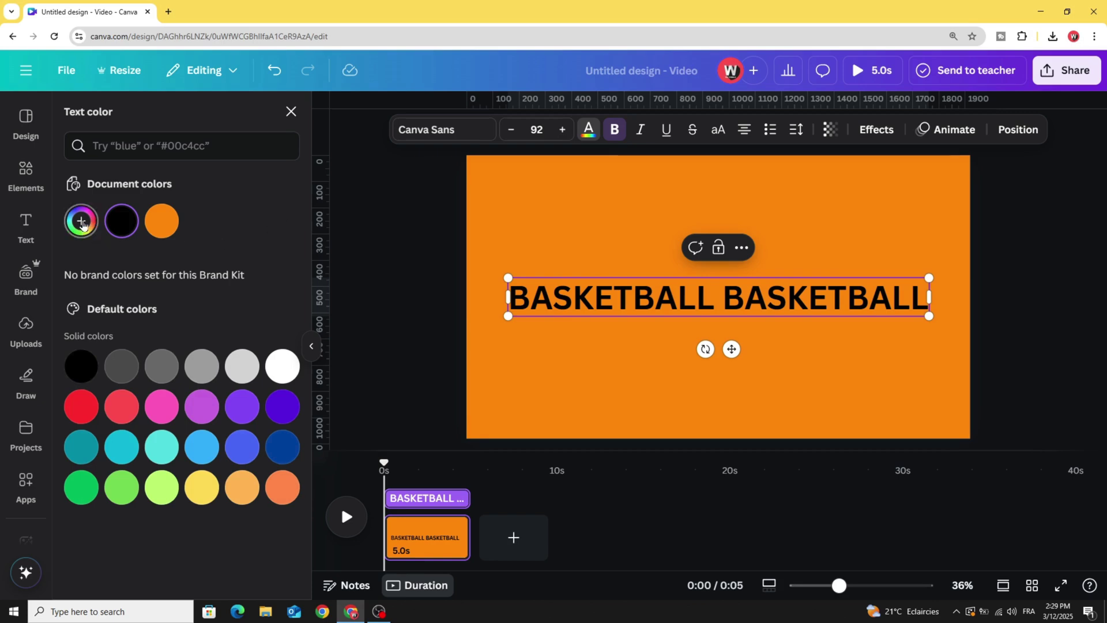
click(83, 223)
click(91, 316)
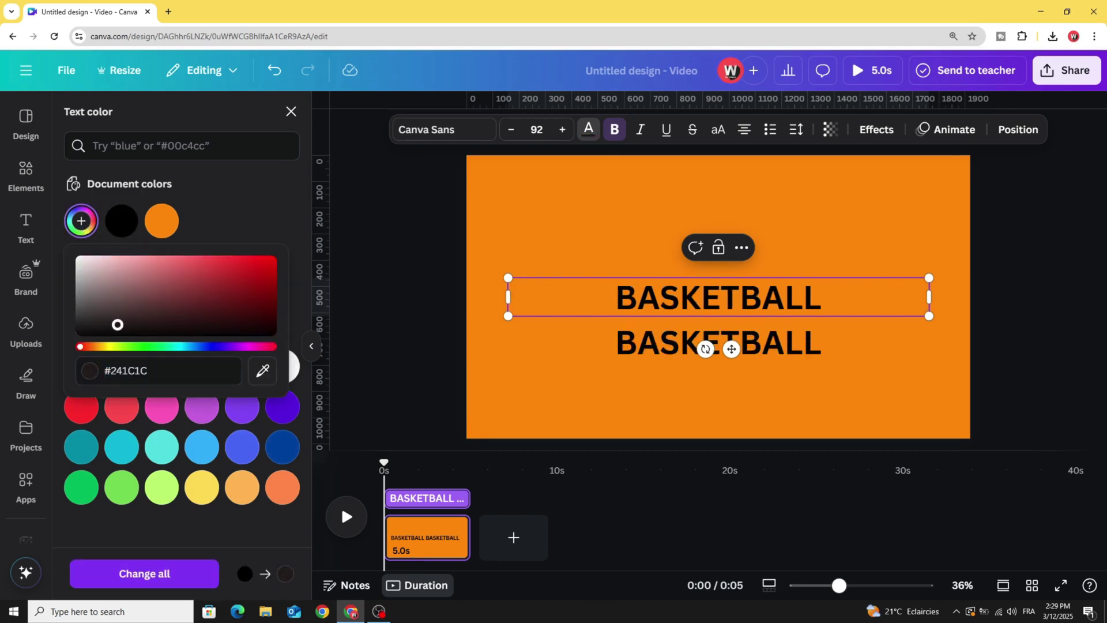
drag(508, 295, 437, 299)
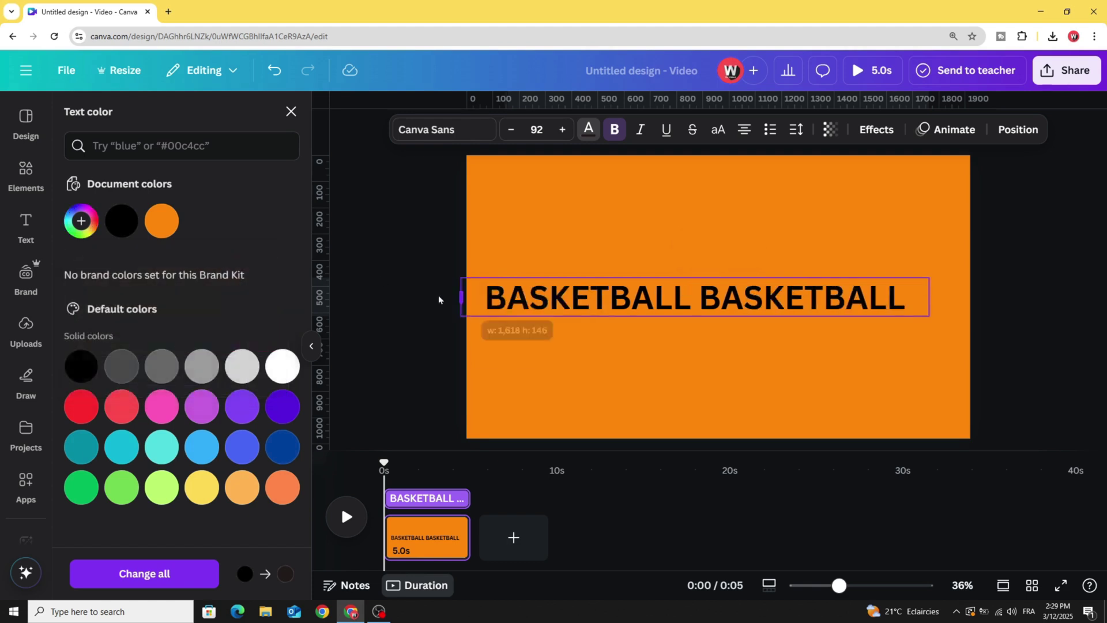
click(145, 574)
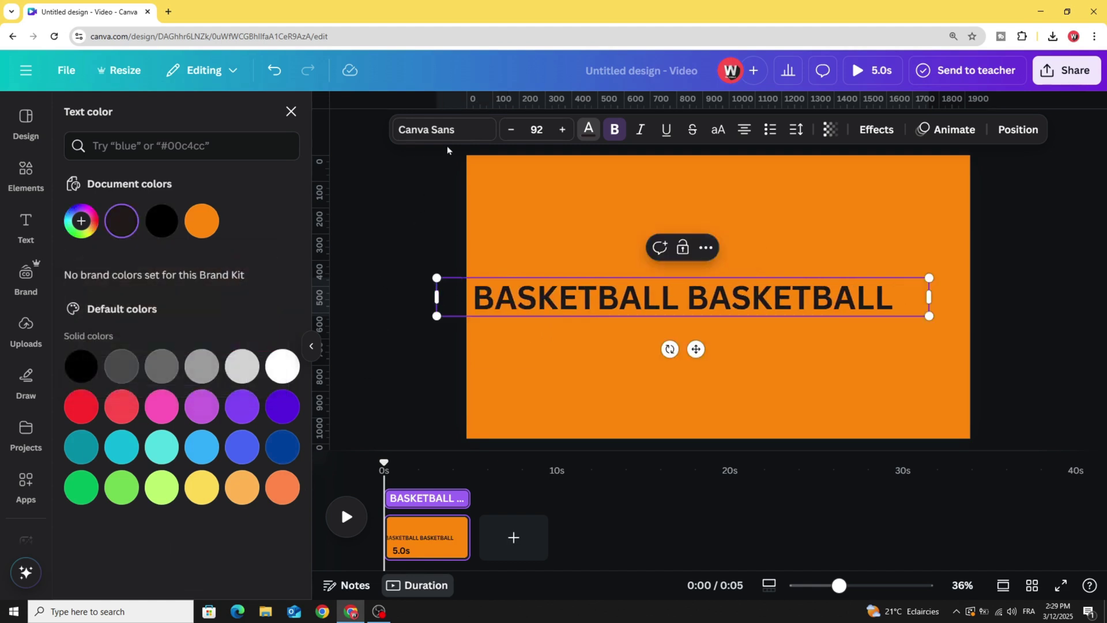
Switch the heading font to Anton and start enlarging and shifting it
click(446, 129)
scroll(155, 415, down, 2)
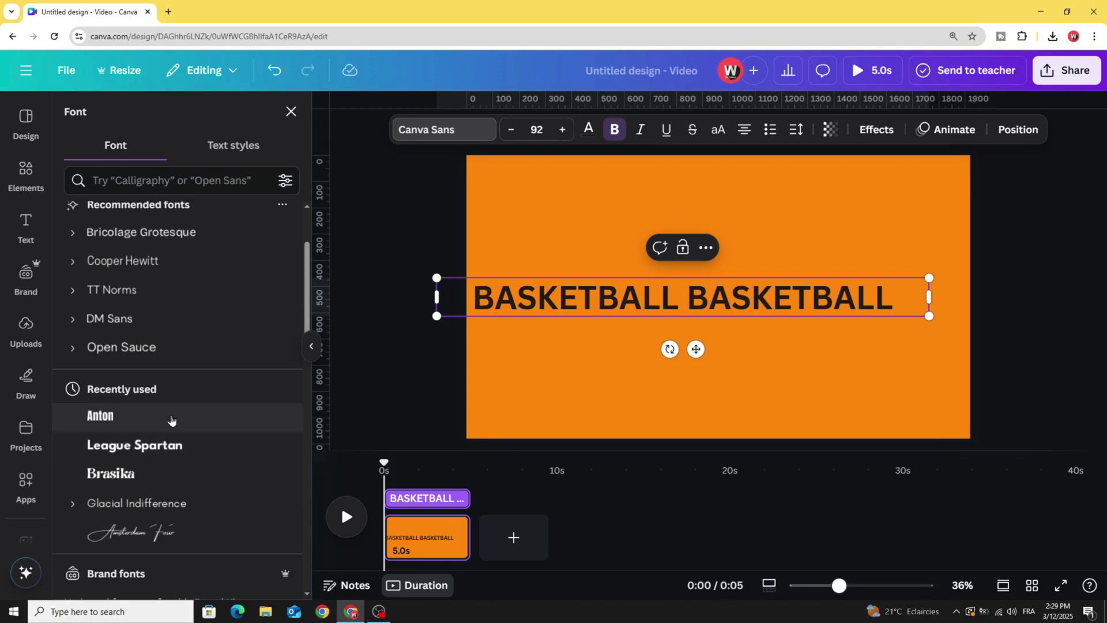
click(181, 420)
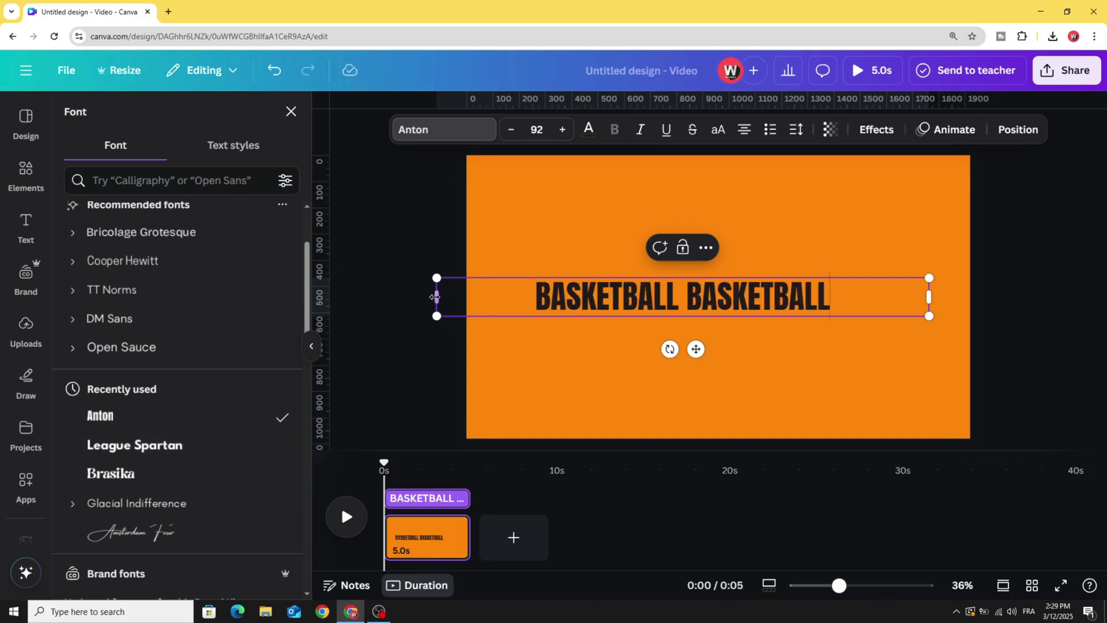
mouse_move(437, 297)
mouse_down()
mouse_move(450, 296)
mouse_move(395, 252)
mouse_up()
click(411, 215)
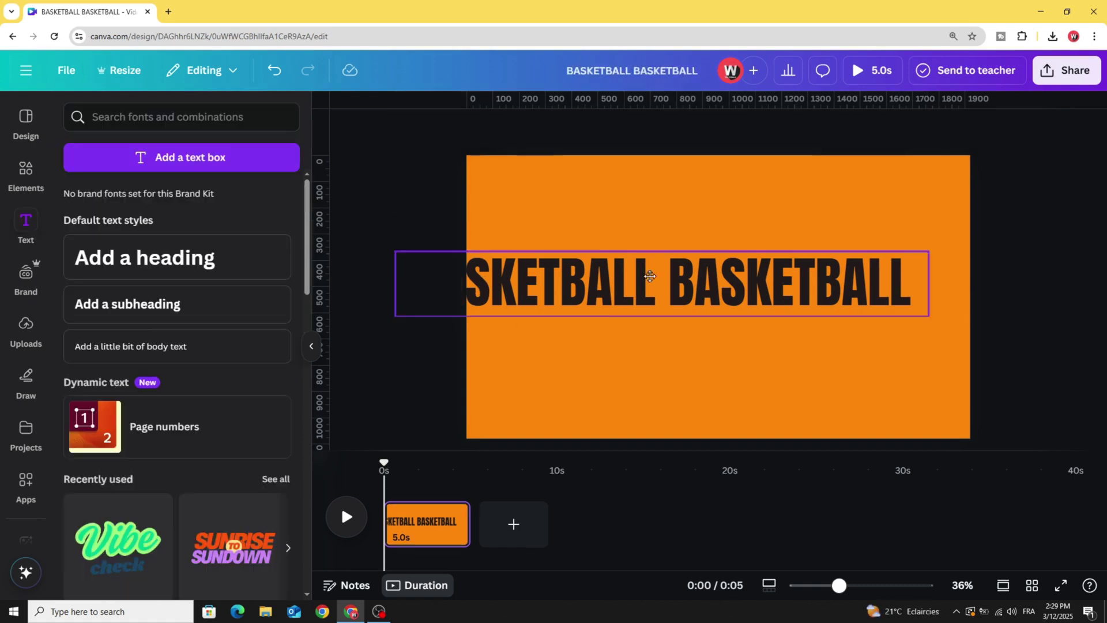
drag(649, 275, 817, 270)
Scale the heading to size 429 across the top, starting with B
drag(561, 244, 395, 208)
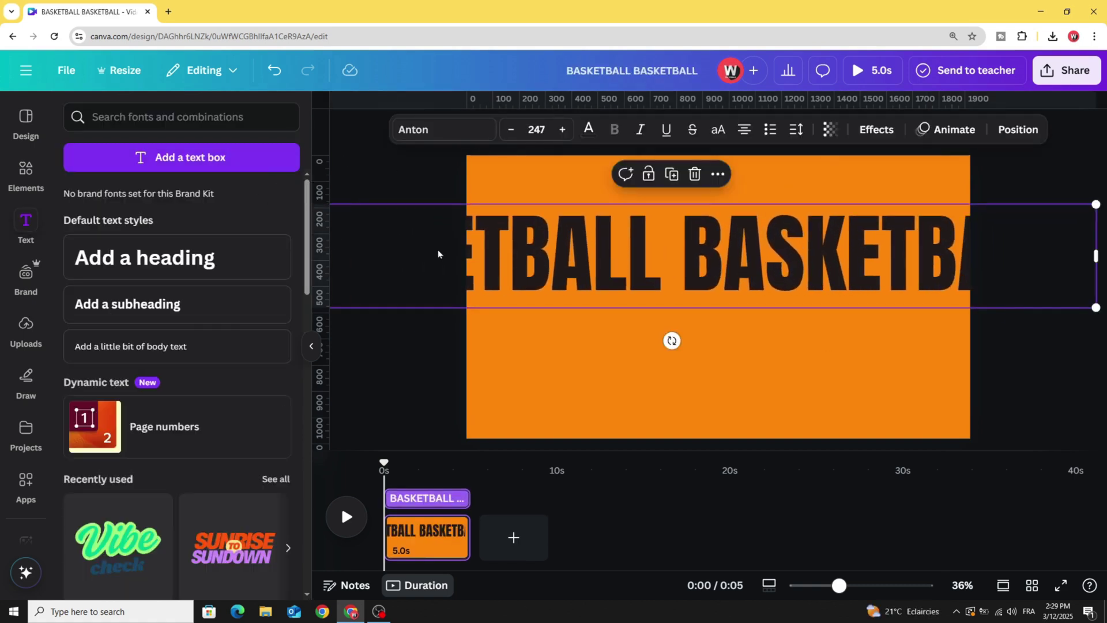
drag(439, 256, 474, 256)
drag(473, 206, 380, 186)
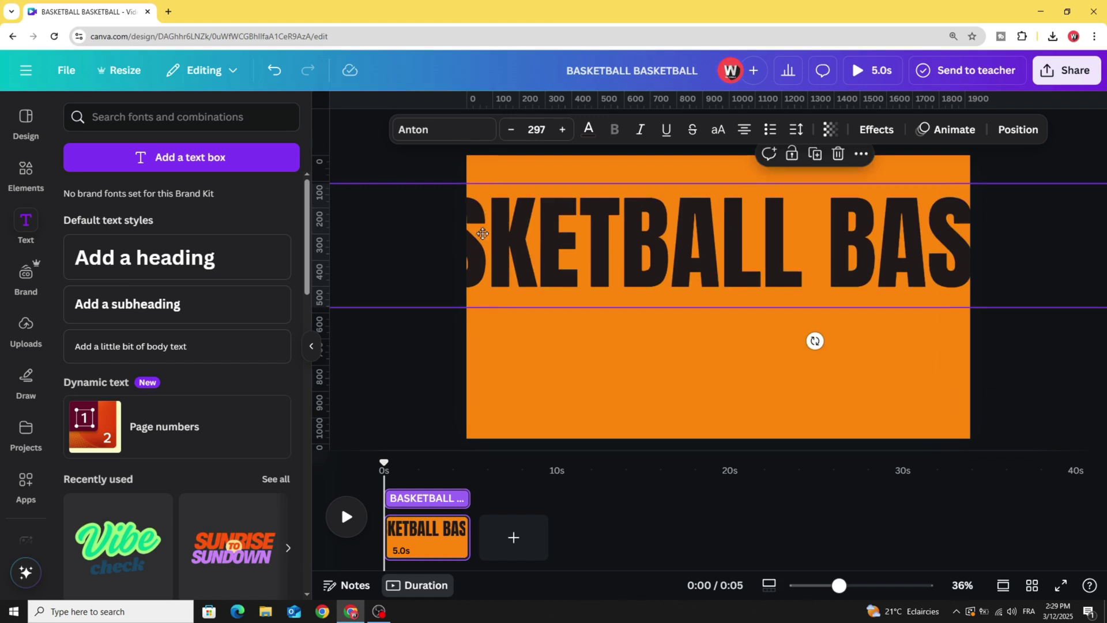
mouse_move(475, 233)
mouse_down()
mouse_move(525, 215)
mouse_move(372, 186)
mouse_up()
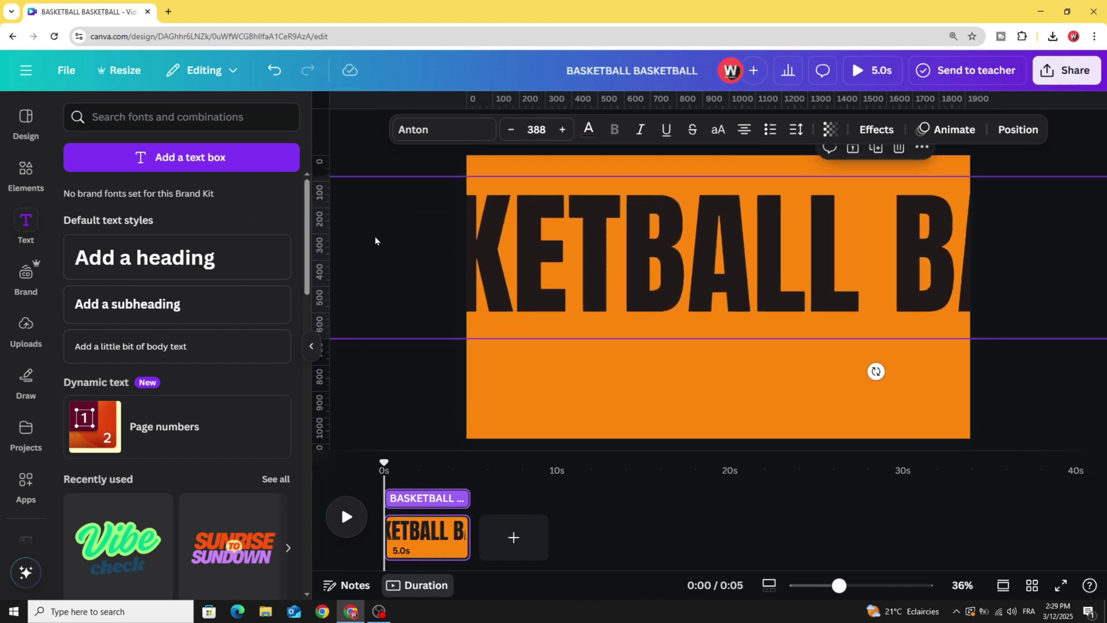
mouse_move(657, 277)
mouse_down()
mouse_move(664, 226)
mouse_move(679, 227)
mouse_up()
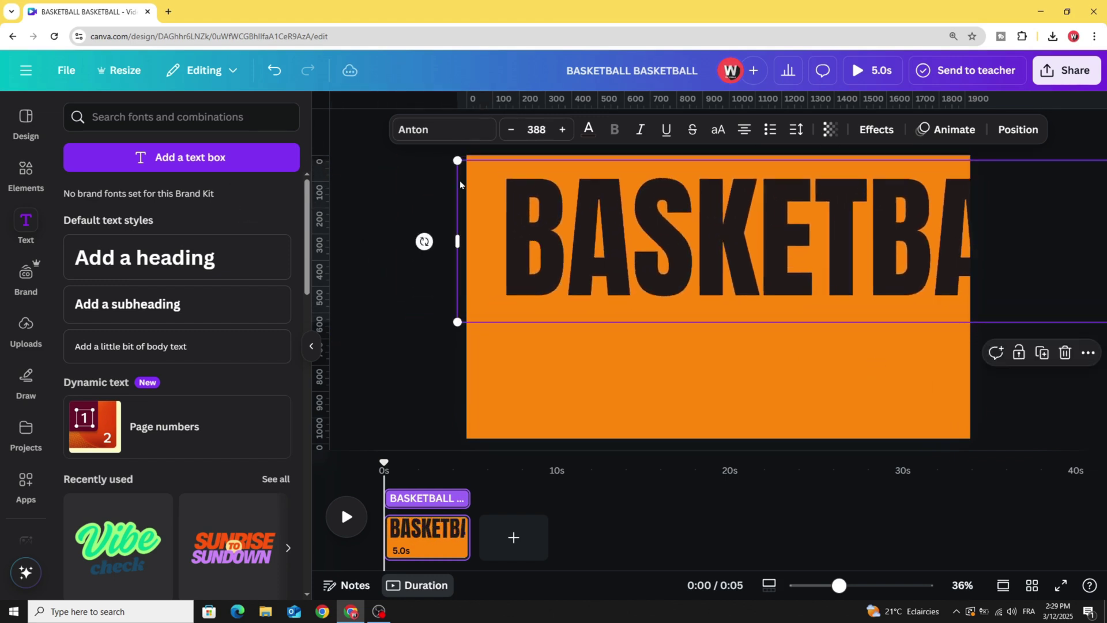
drag(456, 159, 416, 145)
drag(484, 219, 544, 218)
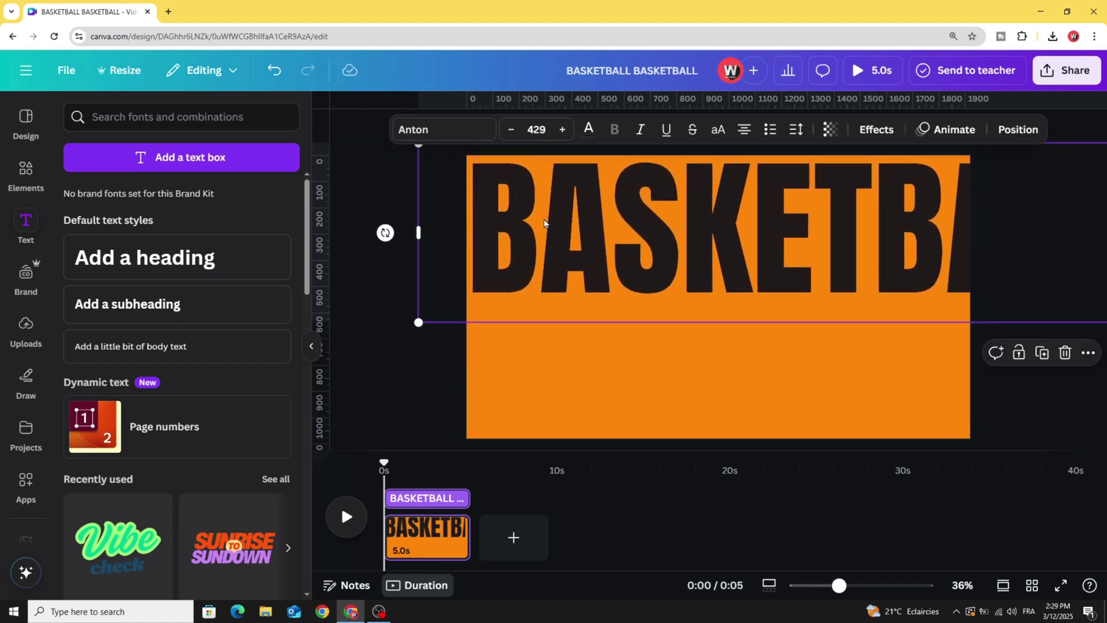
Duplicate the heading into the lower half, offset to read SKETBALL, and select the top line
click(1041, 353)
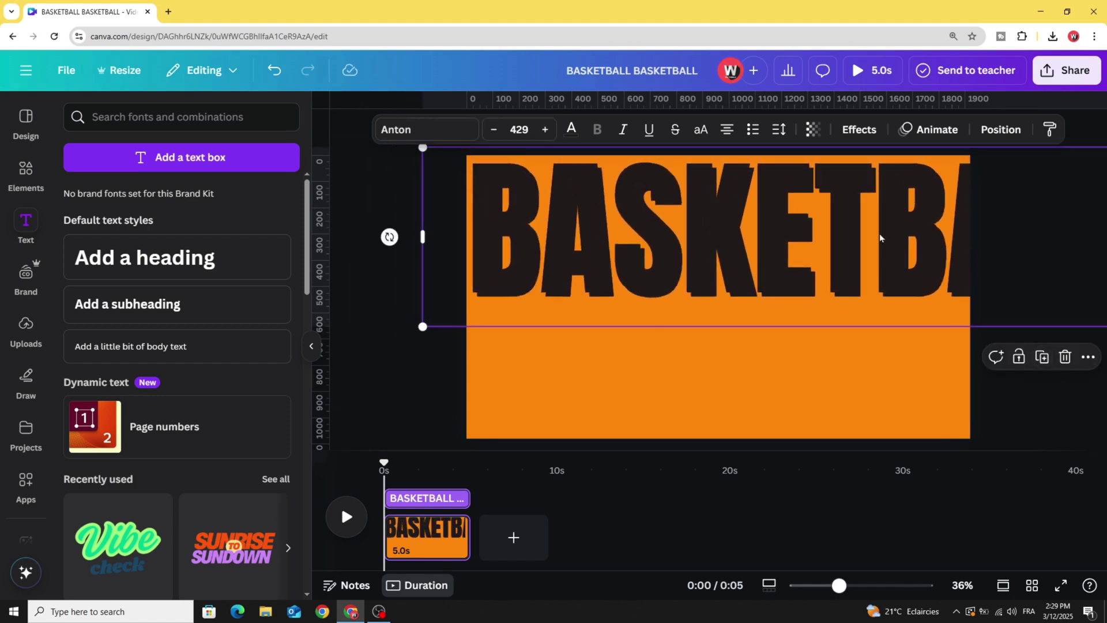
mouse_move(878, 238)
mouse_down()
mouse_move(701, 356)
mouse_move(838, 365)
mouse_move(812, 364)
mouse_up()
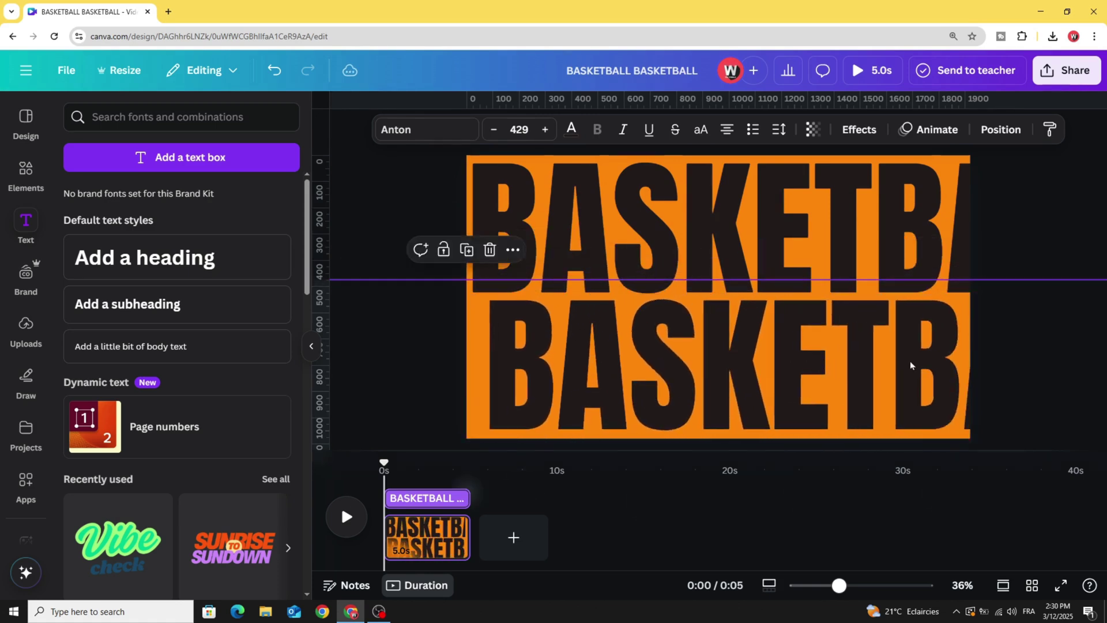
drag(971, 360, 830, 373)
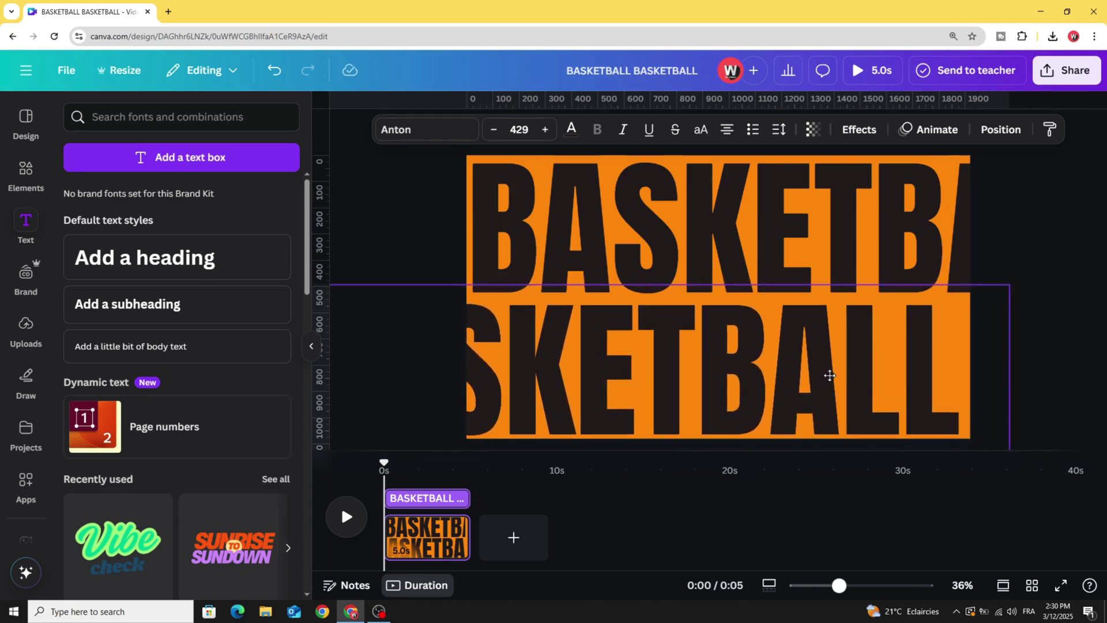
click(538, 243)
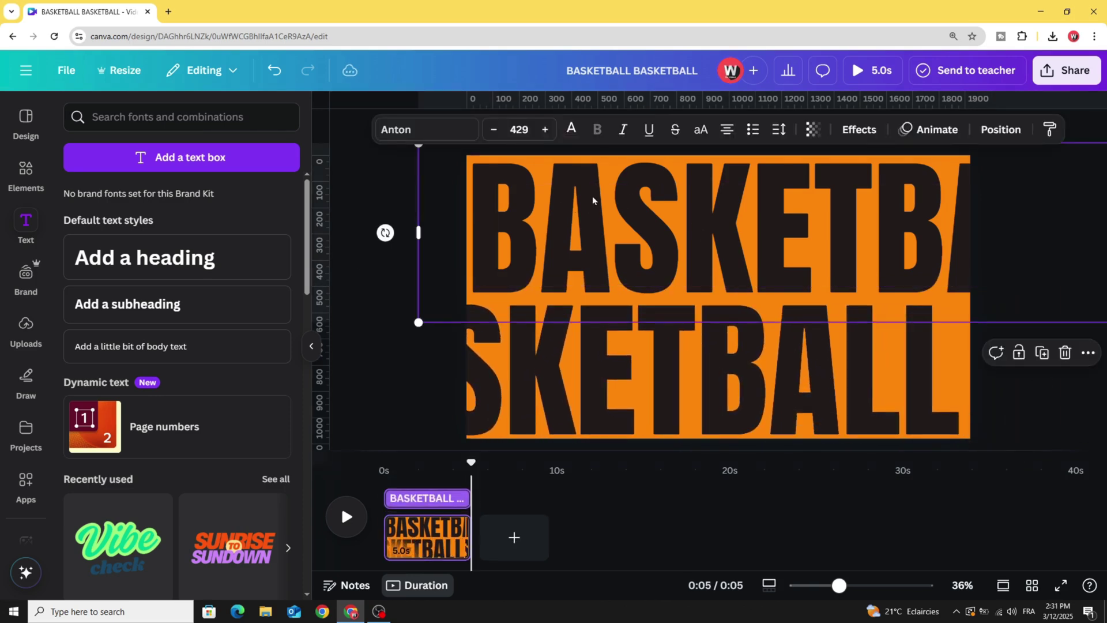
Give the upper line a Baseline animation moving right at minimum speed
click(935, 129)
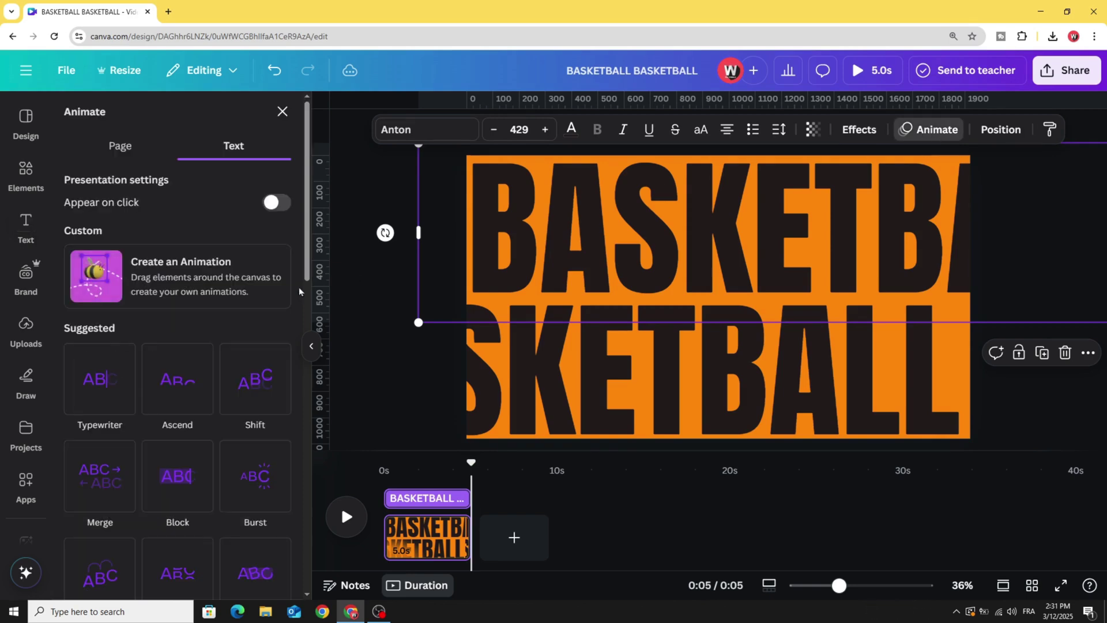
scroll(173, 304, down, 3)
scroll(271, 280, down, 3)
scroll(271, 279, down, 2)
scroll(270, 279, down, 1)
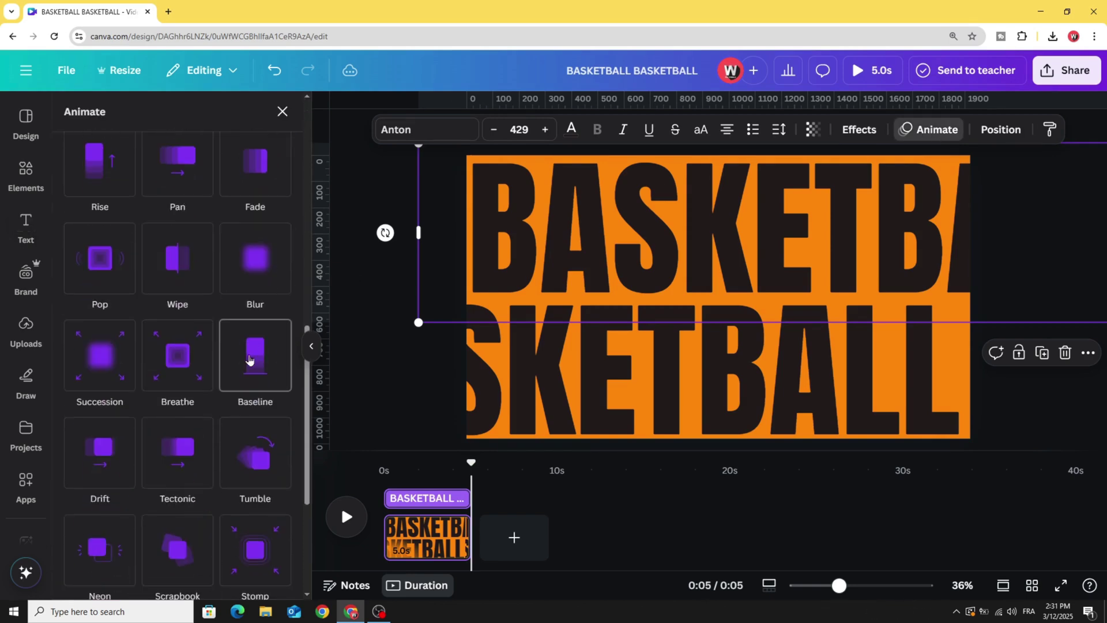
click(255, 355)
click(149, 467)
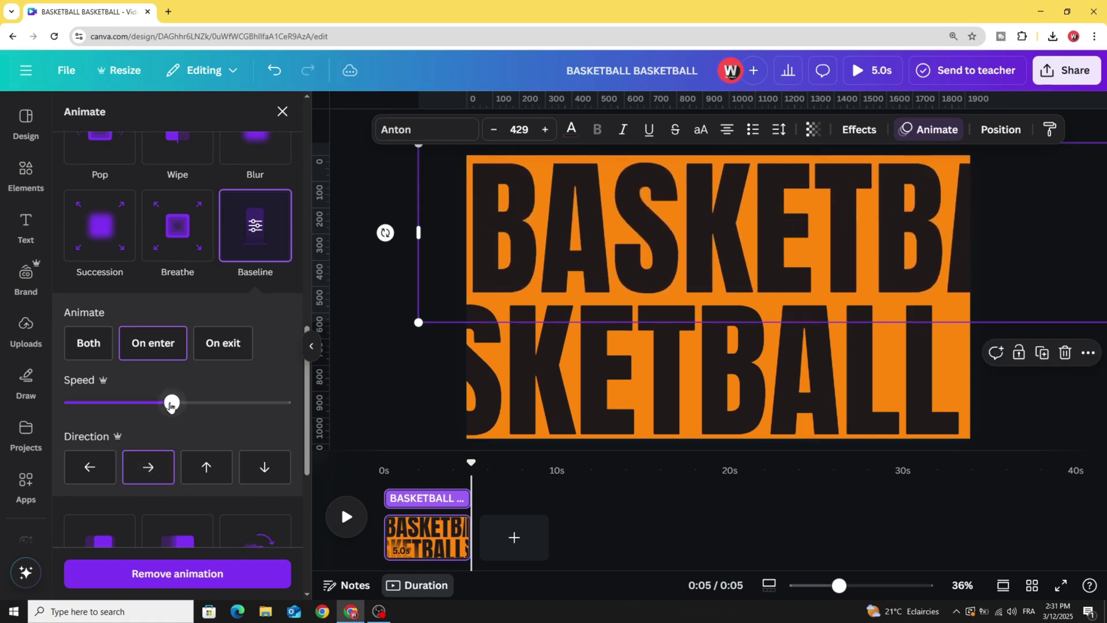
drag(95, 401, 74, 401)
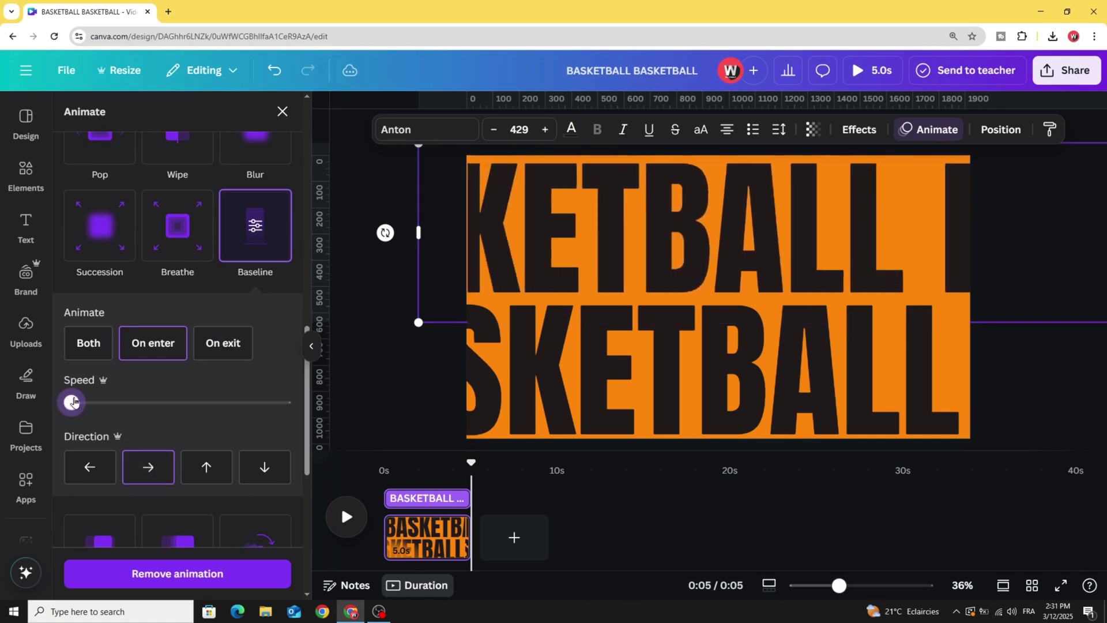
Give the lower line a Baseline animation moving left at minimum speed
click(524, 379)
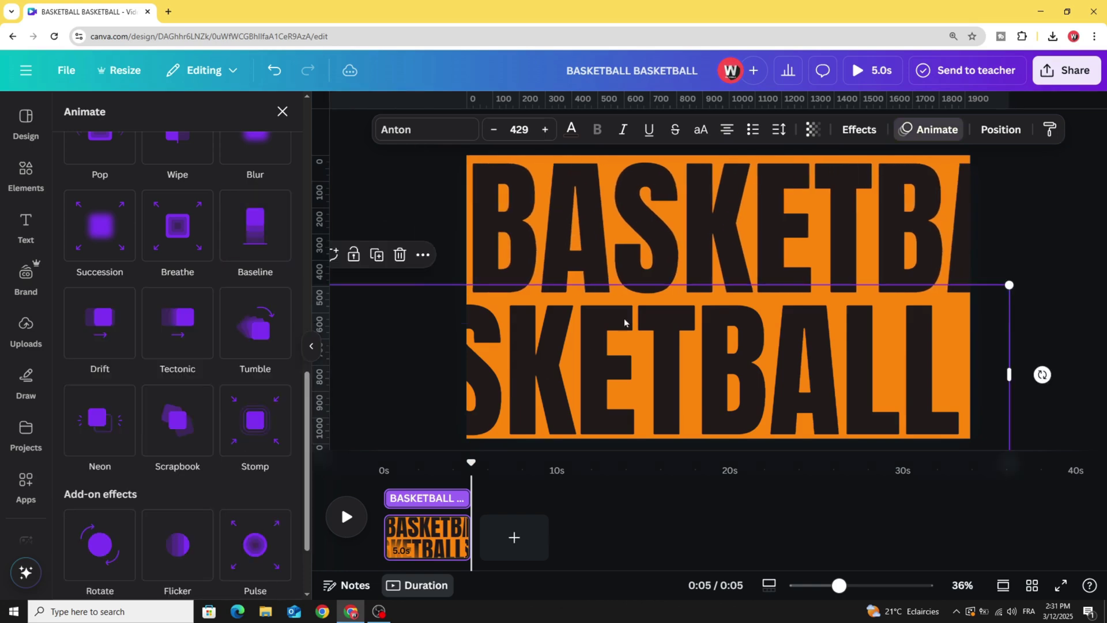
click(921, 132)
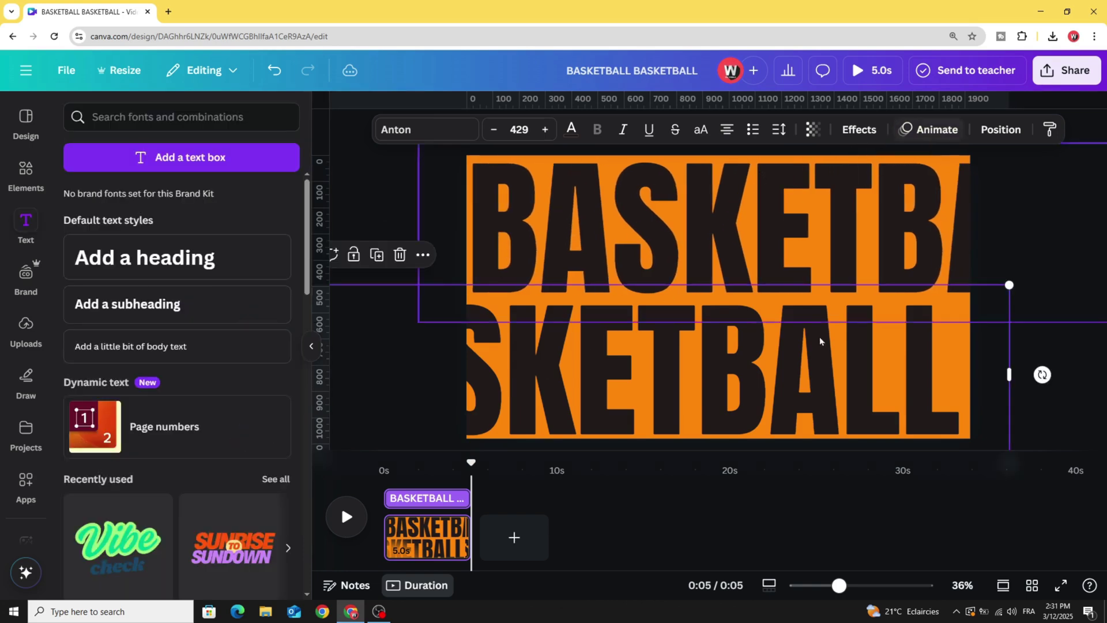
click(927, 132)
scroll(217, 389, down, 5)
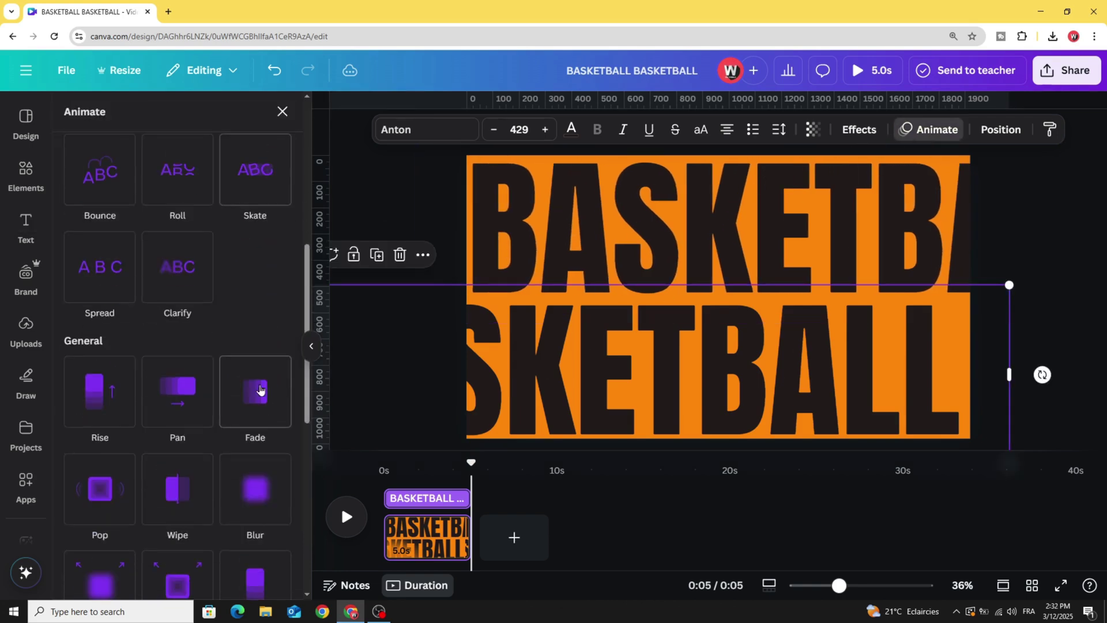
click(255, 363)
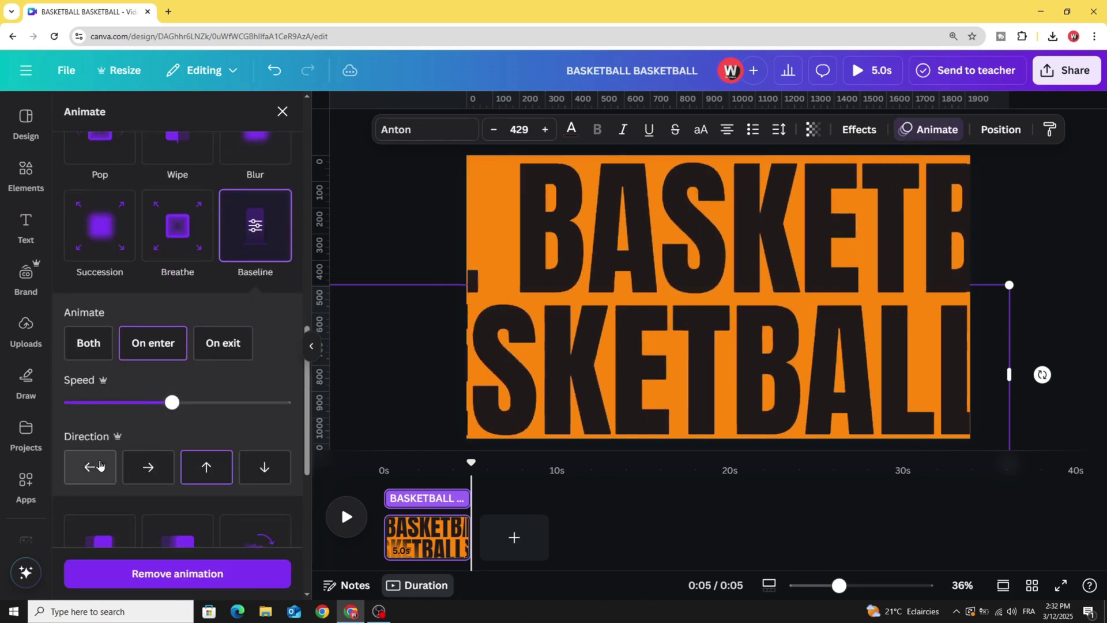
click(95, 467)
drag(171, 403, 72, 402)
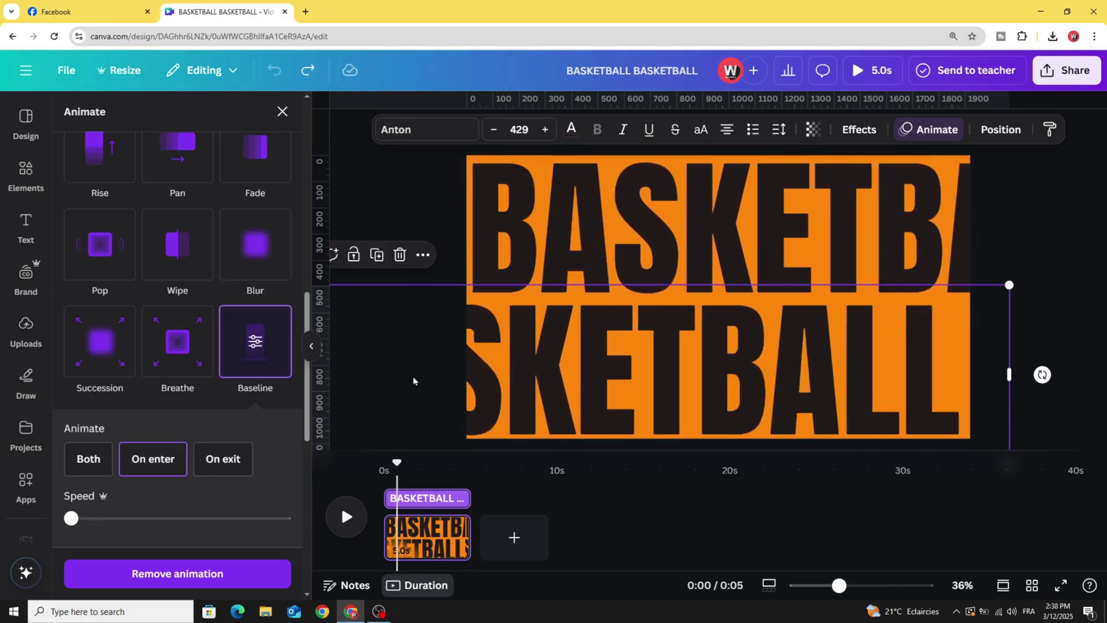
Drag the 7.8s basketball clip from uploaded videos onto the page
click(23, 333)
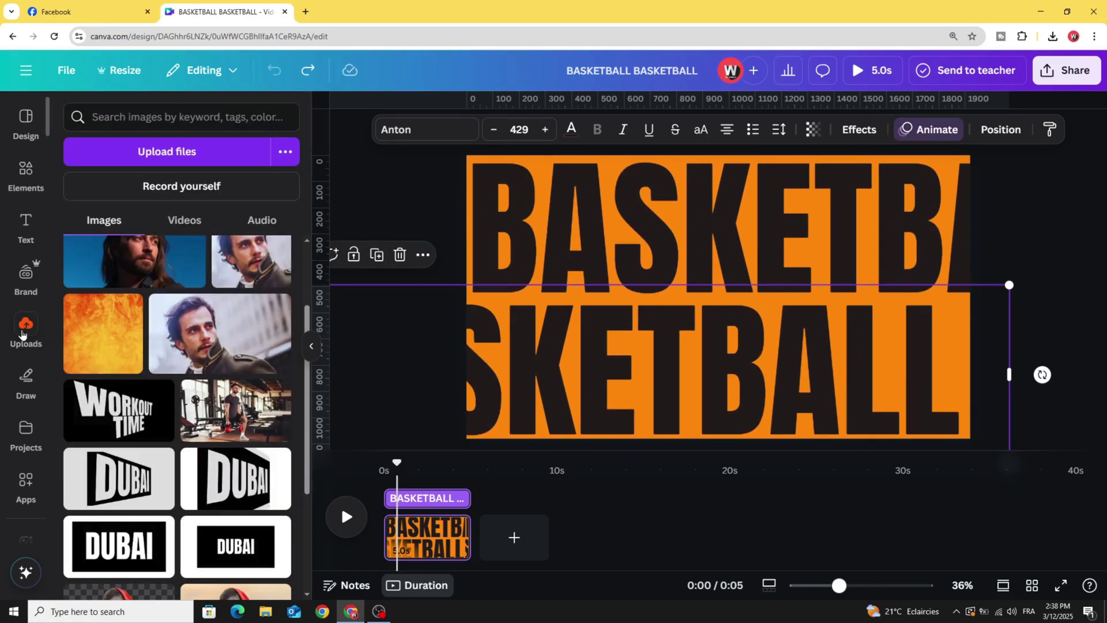
click(185, 220)
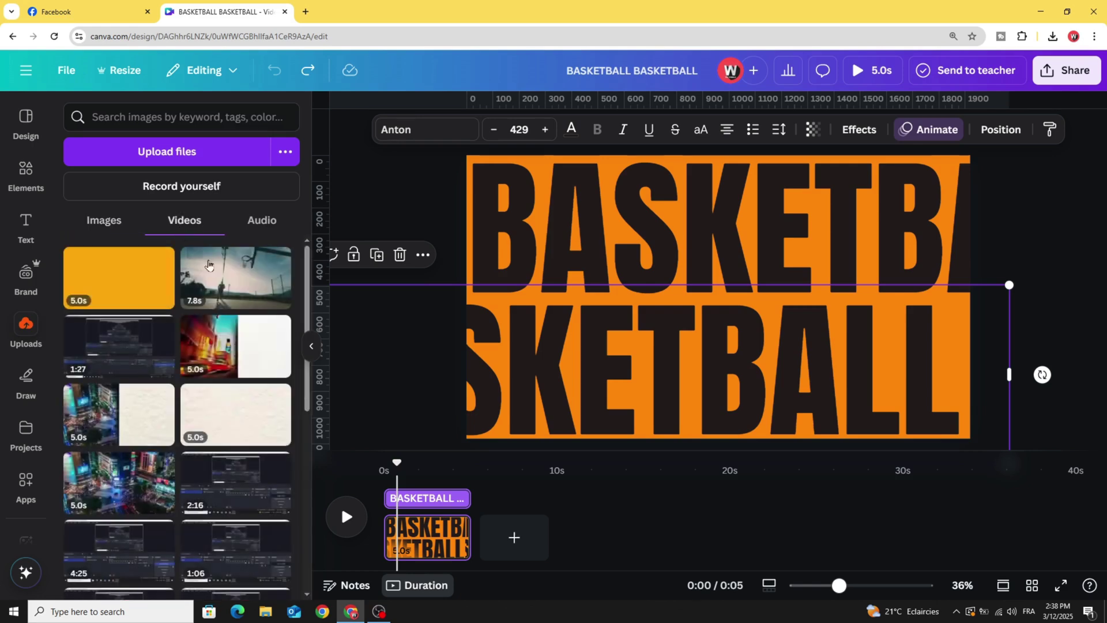
mouse_move(235, 277)
drag(211, 293, 640, 246)
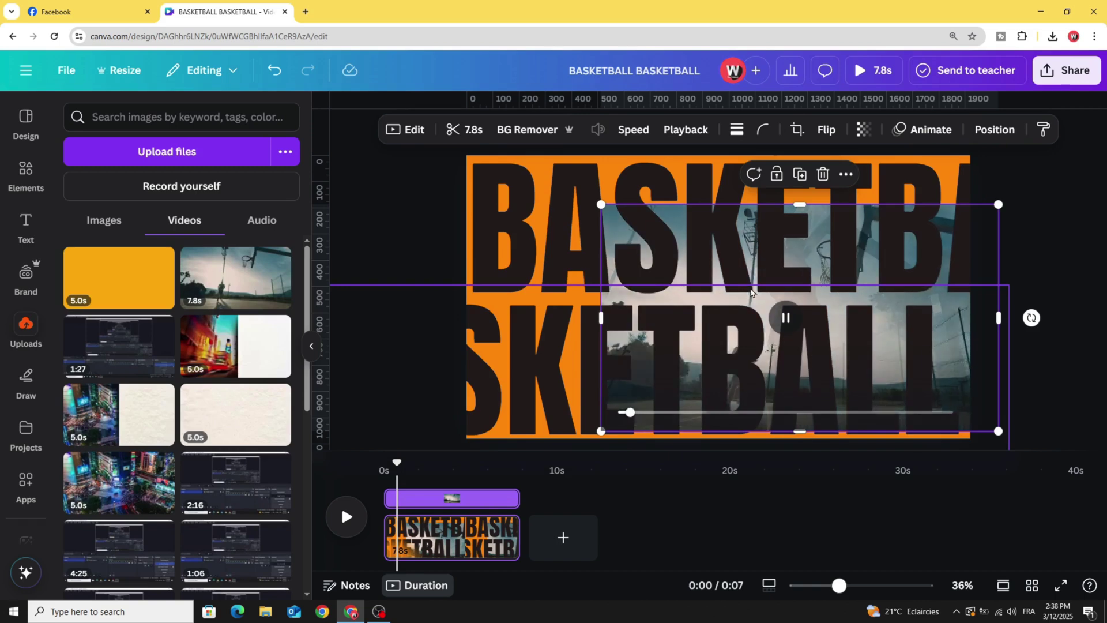
Move the basketball video above the text in the Layers list
drag(602, 204, 562, 161)
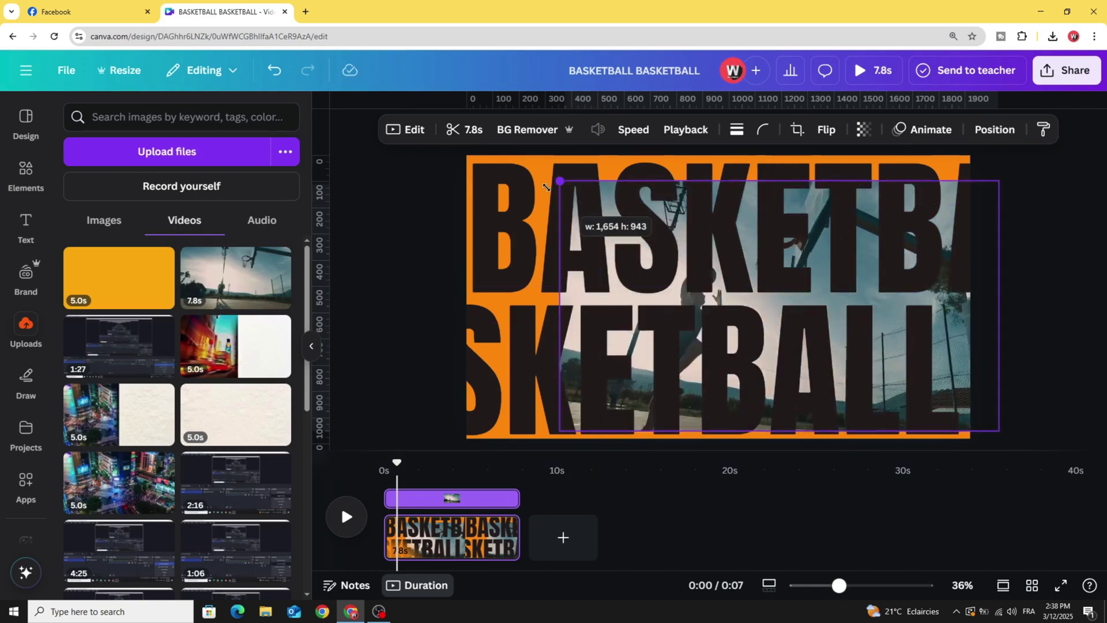
right_click(578, 216)
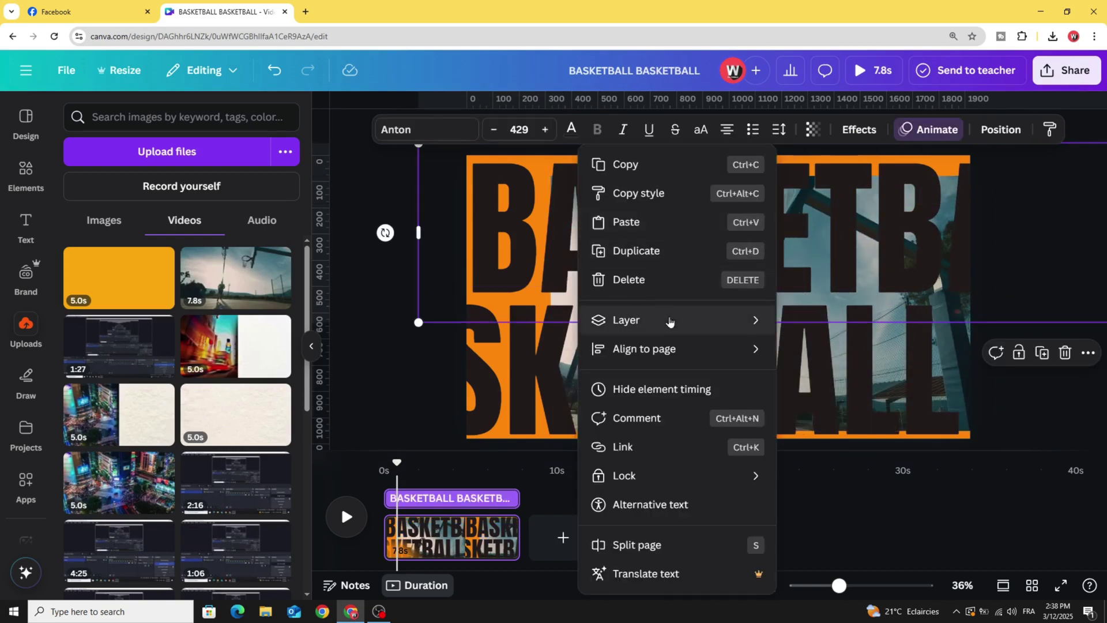
mouse_move(657, 320)
click(844, 447)
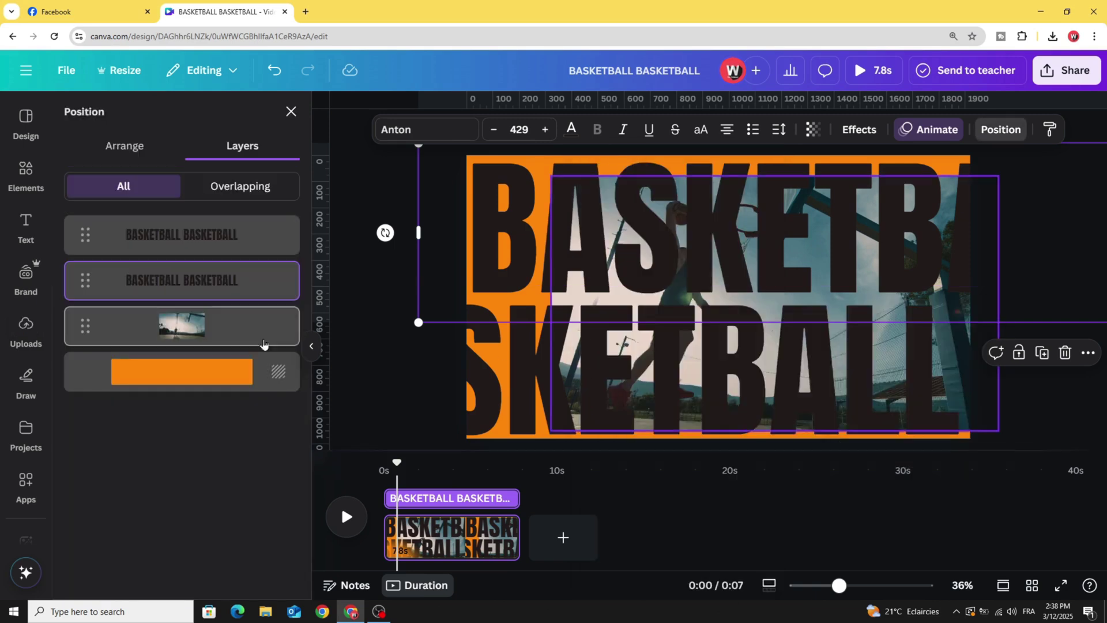
drag(243, 333, 195, 220)
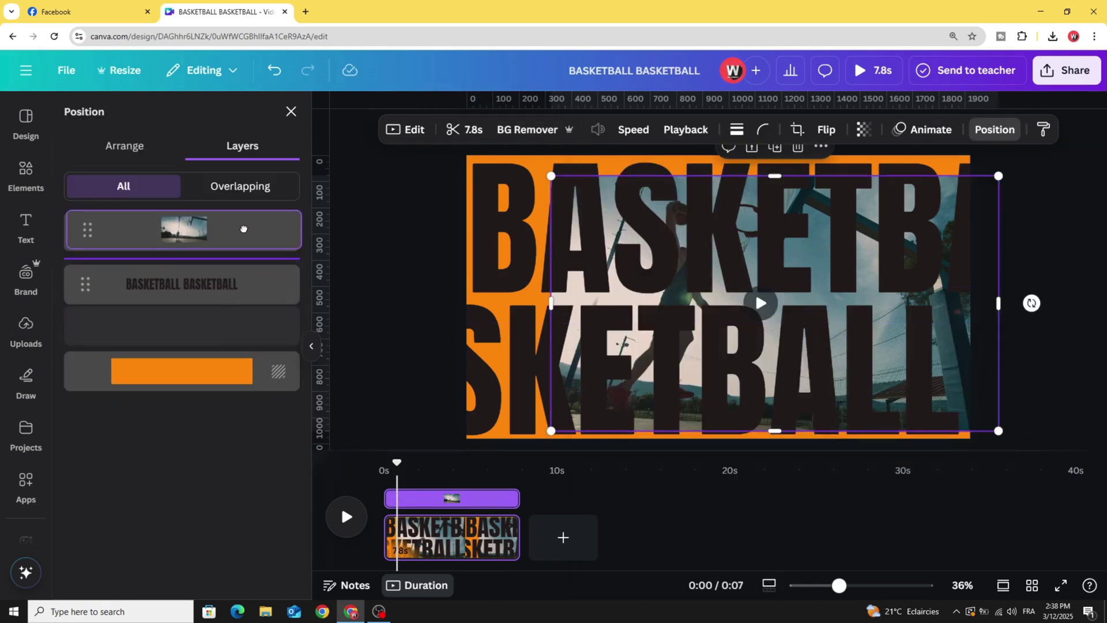
Resize the video to fill the whole page at 1920×1094
drag(646, 247, 563, 229)
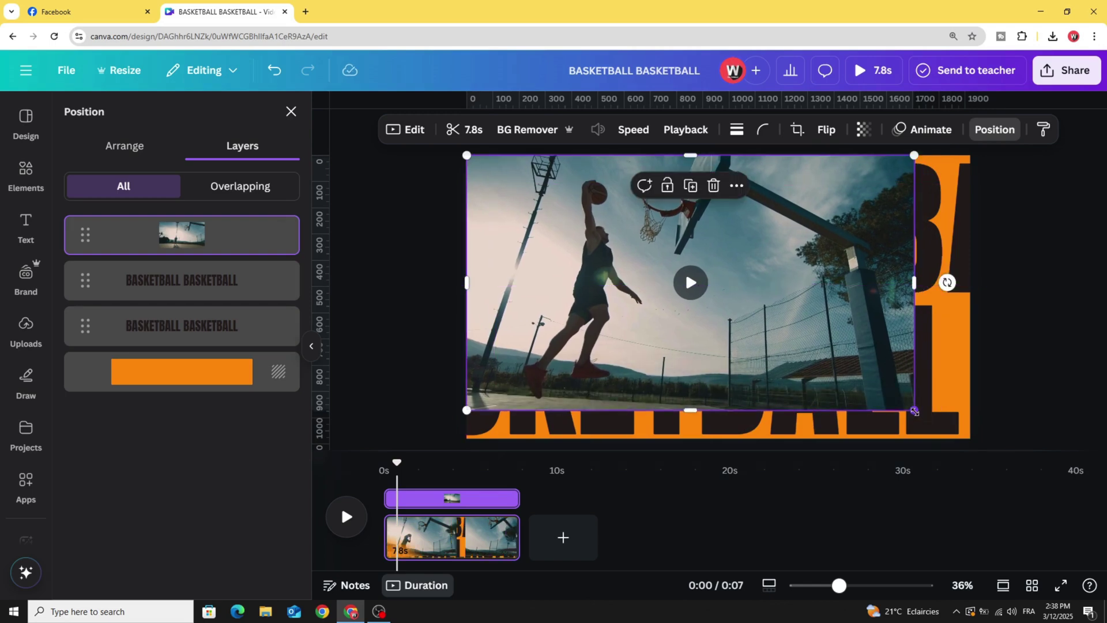
drag(914, 412, 975, 434)
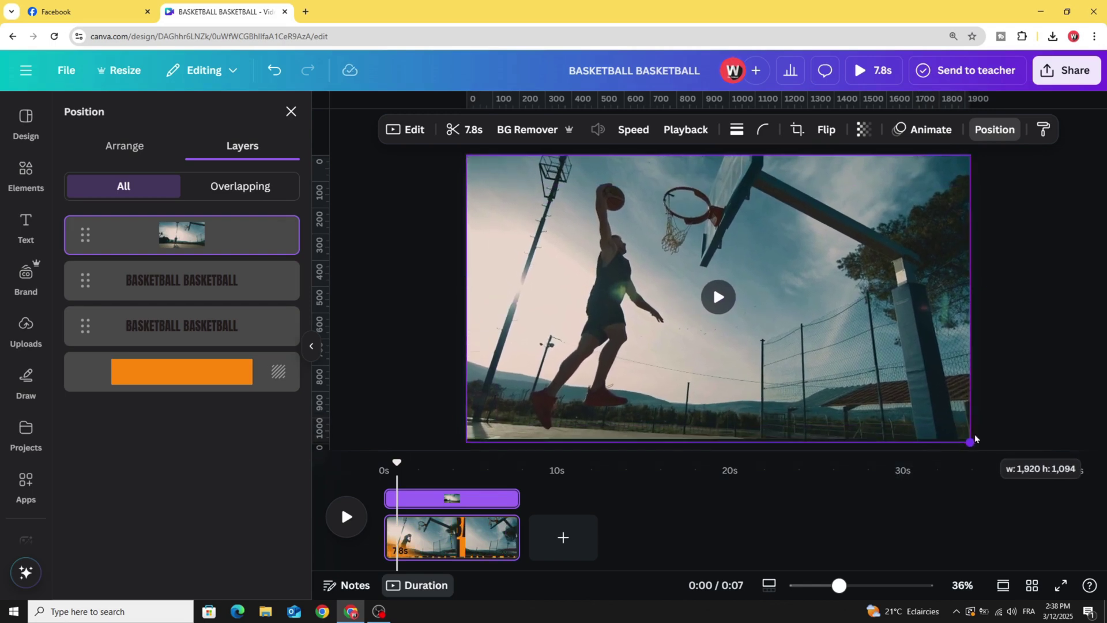
drag(800, 375, 784, 371)
Duplicate the video and crop the copies to top and bottom half strips
click(288, 230)
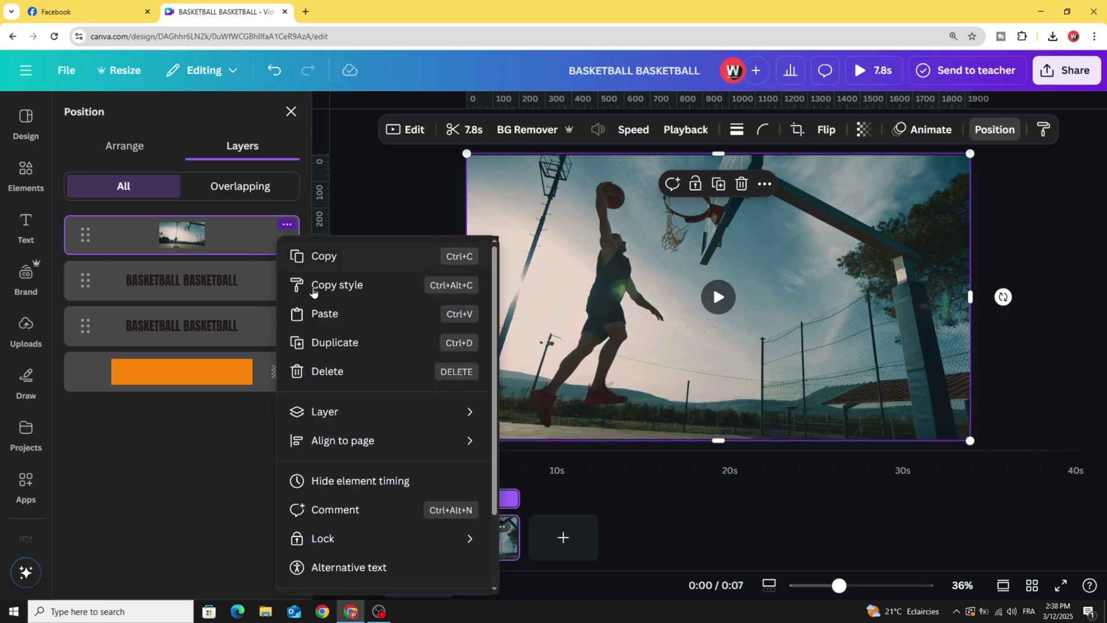
click(333, 342)
drag(478, 283, 529, 275)
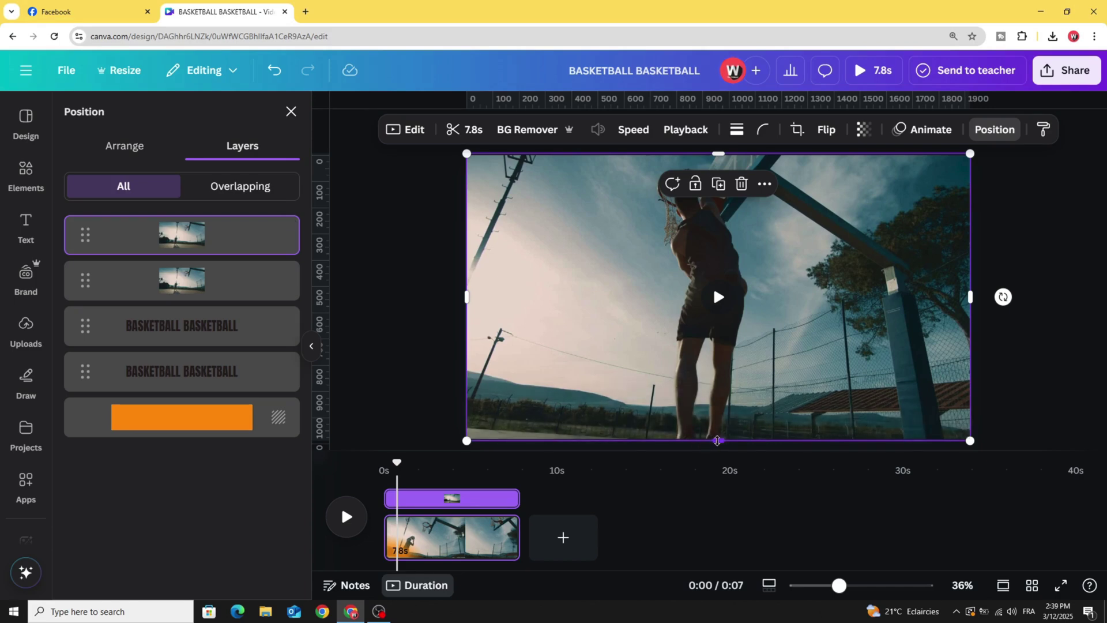
drag(717, 439, 743, 302)
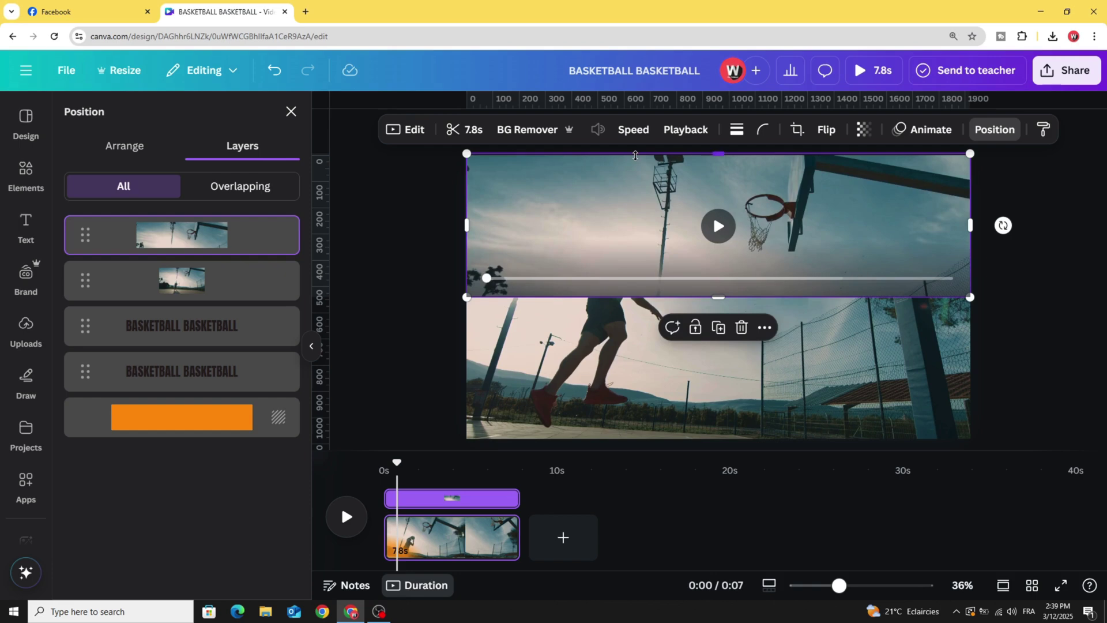
click(584, 338)
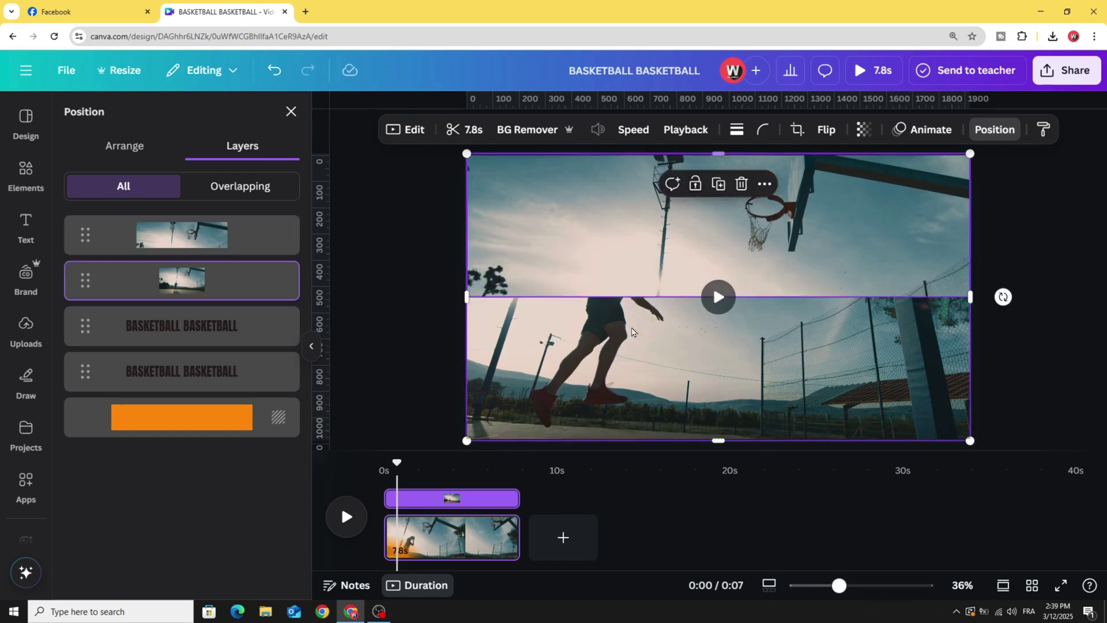
mouse_move(600, 154)
mouse_down()
mouse_move(642, 322)
mouse_move(655, 297)
mouse_up()
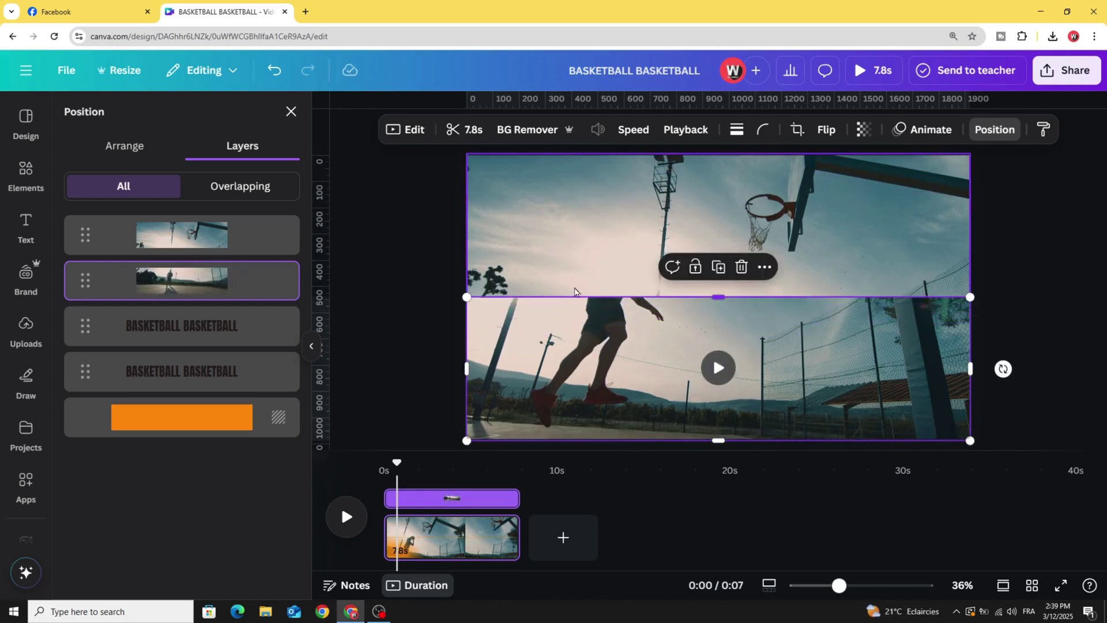
Trim both strips so BASKETBALL text shows above and below them
click(267, 239)
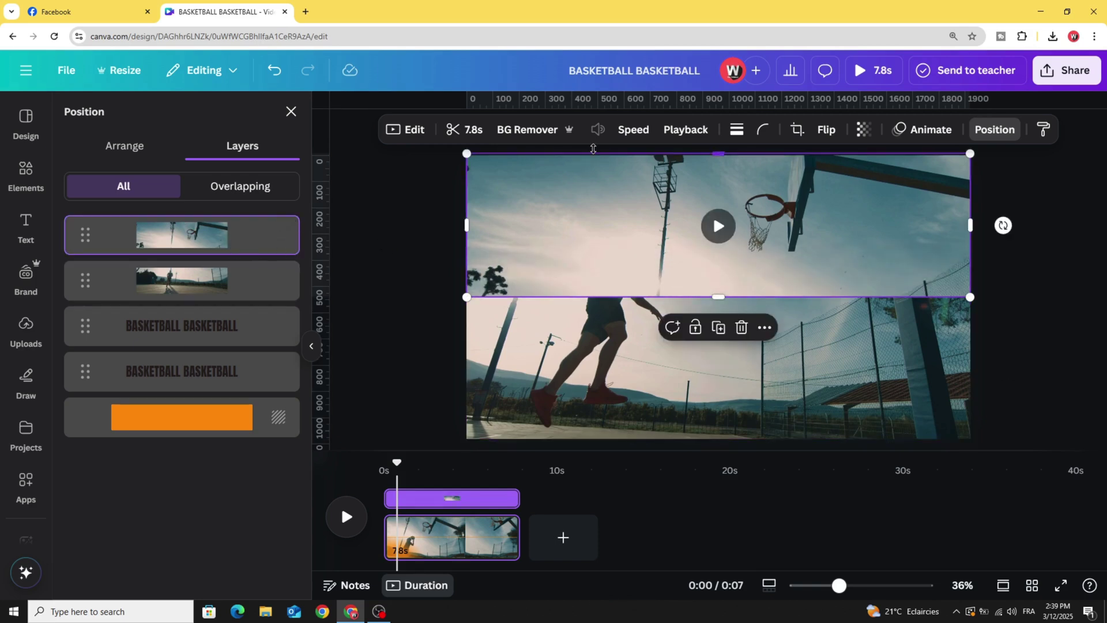
drag(592, 153, 608, 200)
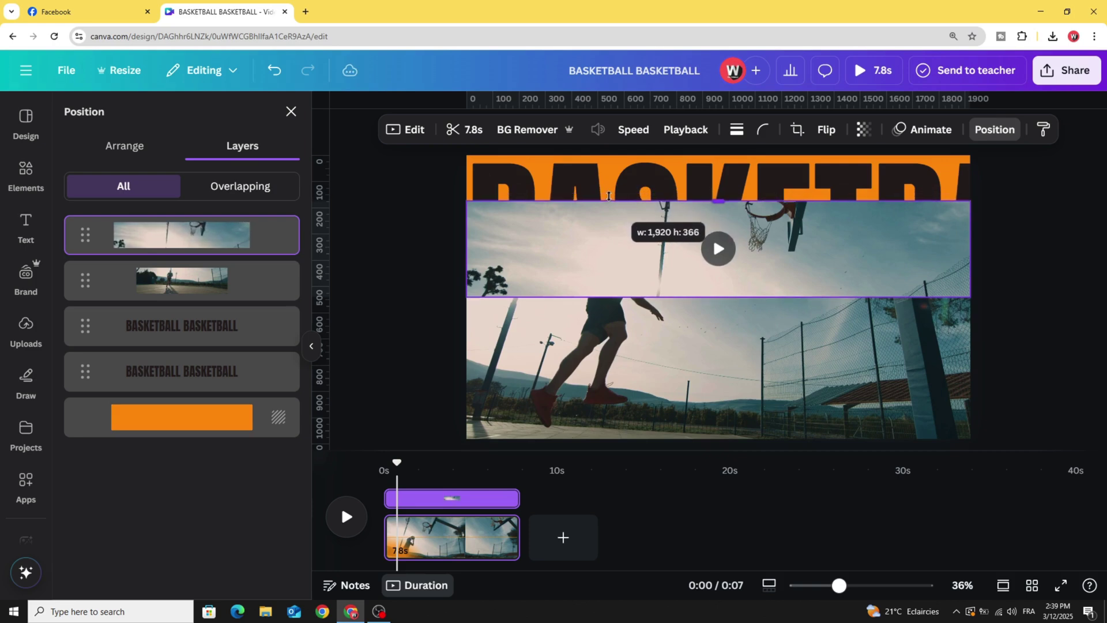
click(237, 288)
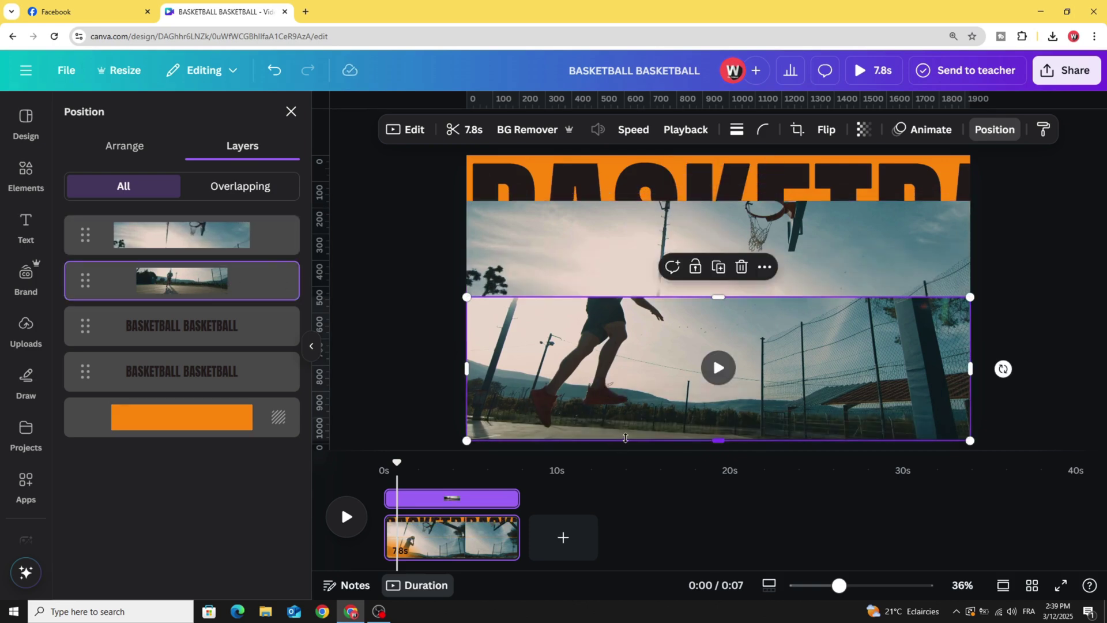
drag(635, 439, 643, 399)
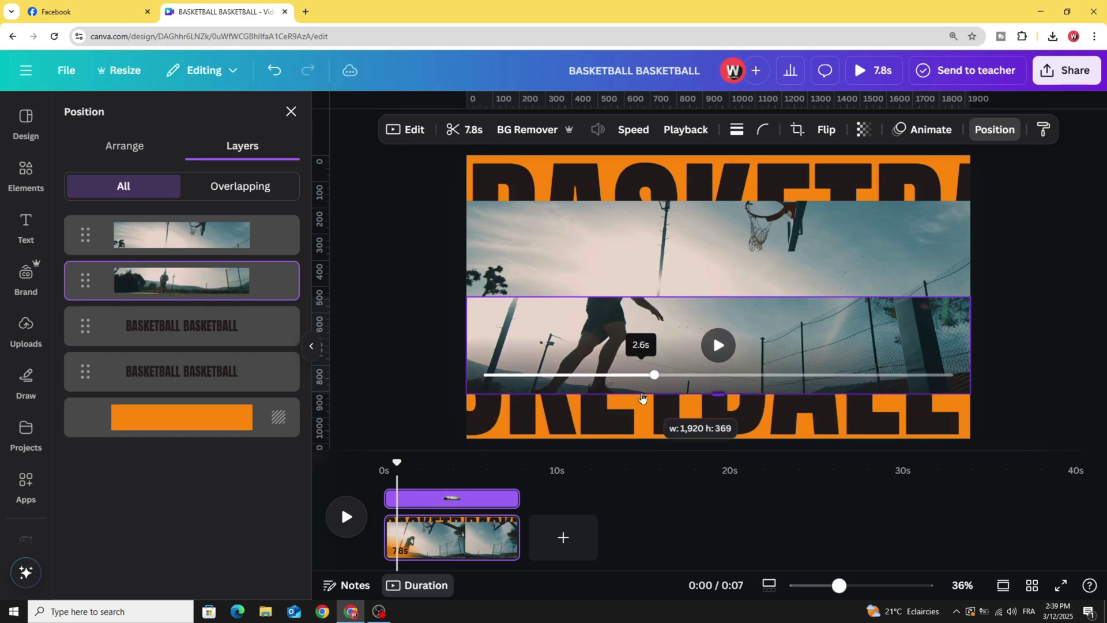
click(572, 238)
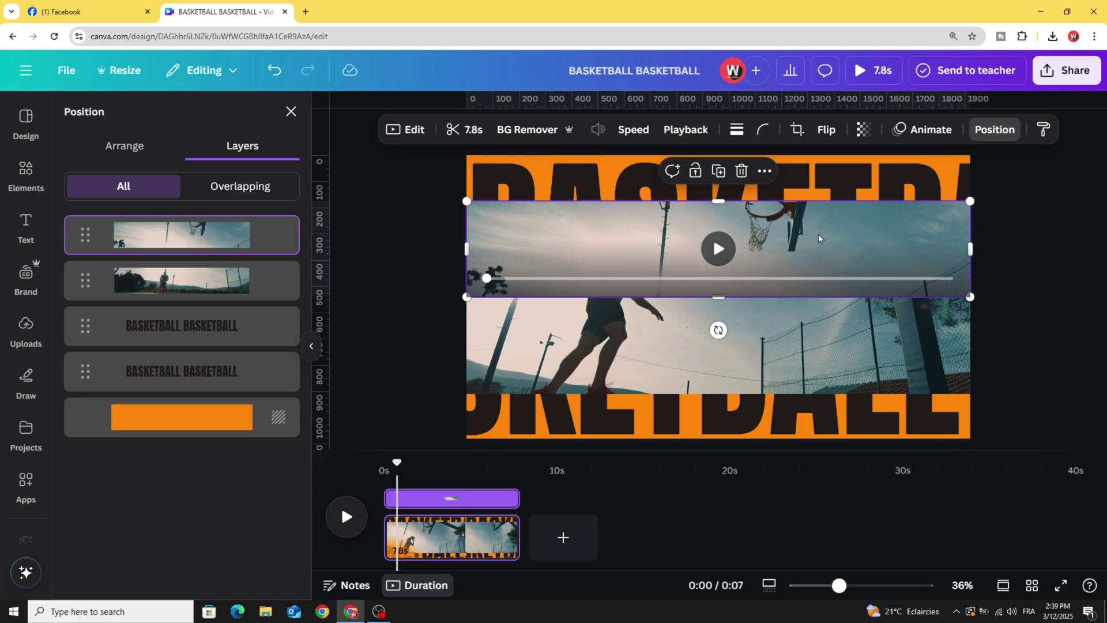
Apply an upward Wipe entrance animation to the upper basketball strip
click(931, 129)
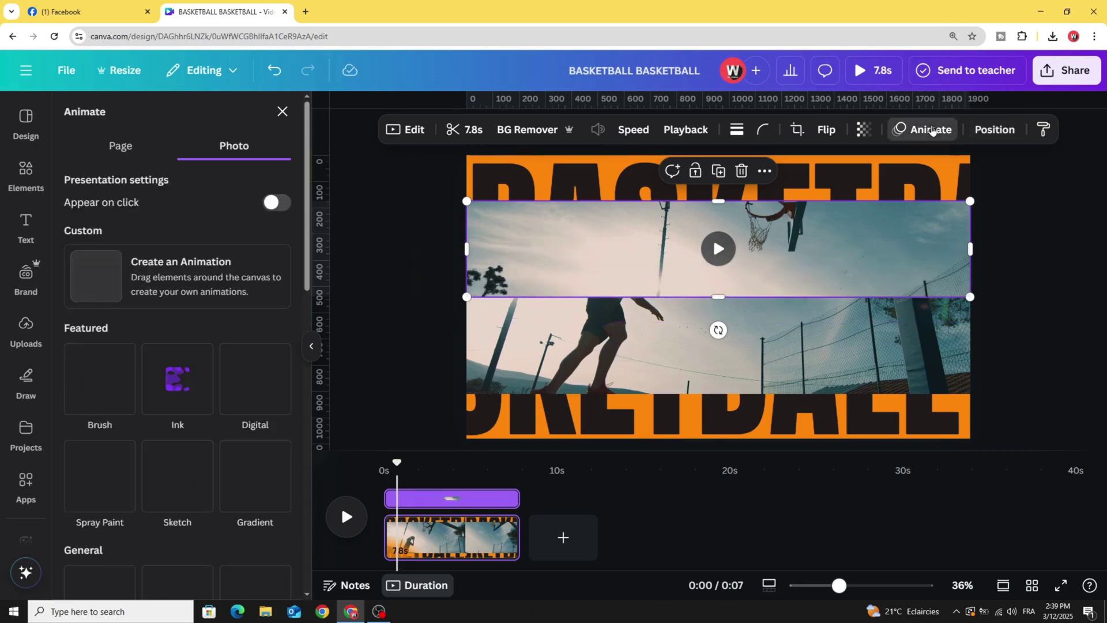
scroll(177, 346, down, 3)
scroll(193, 359, down, 1)
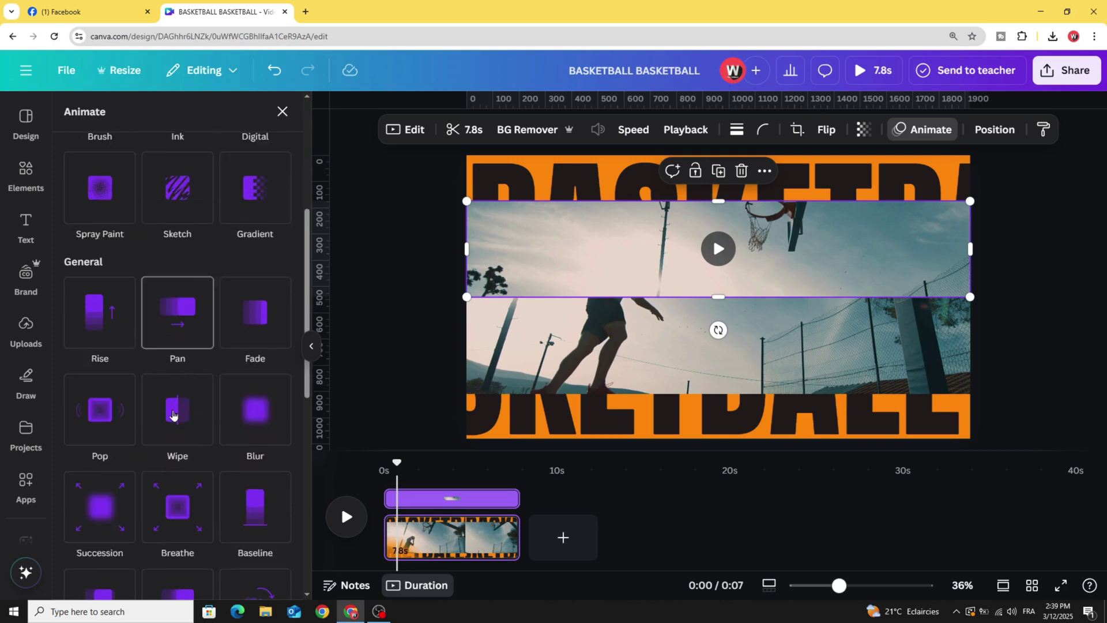
click(177, 410)
scroll(179, 325, down, 2)
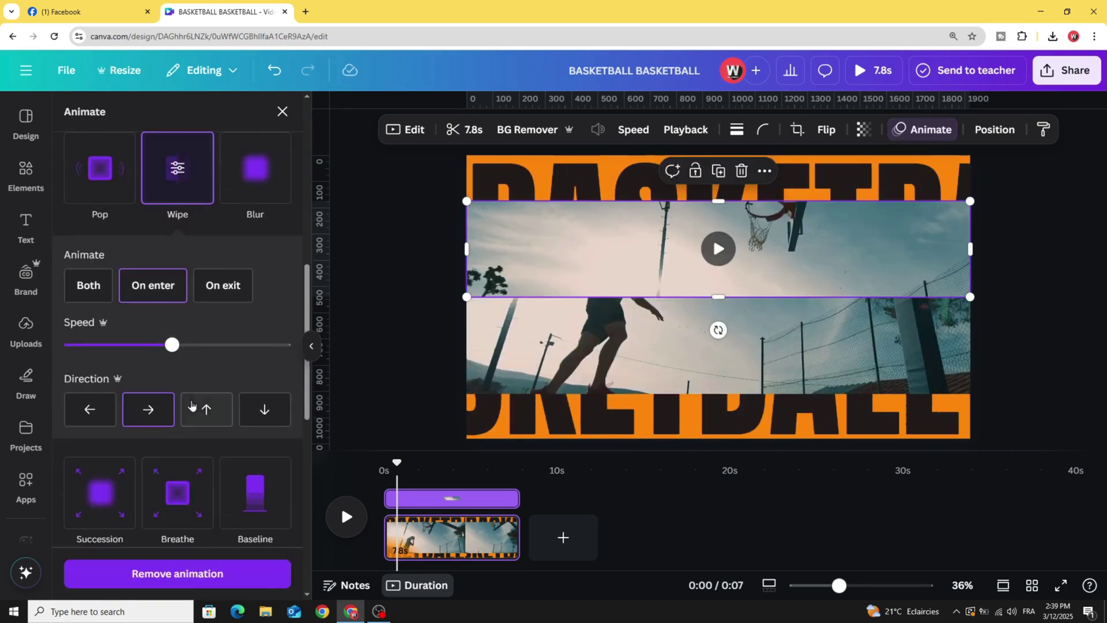
click(206, 408)
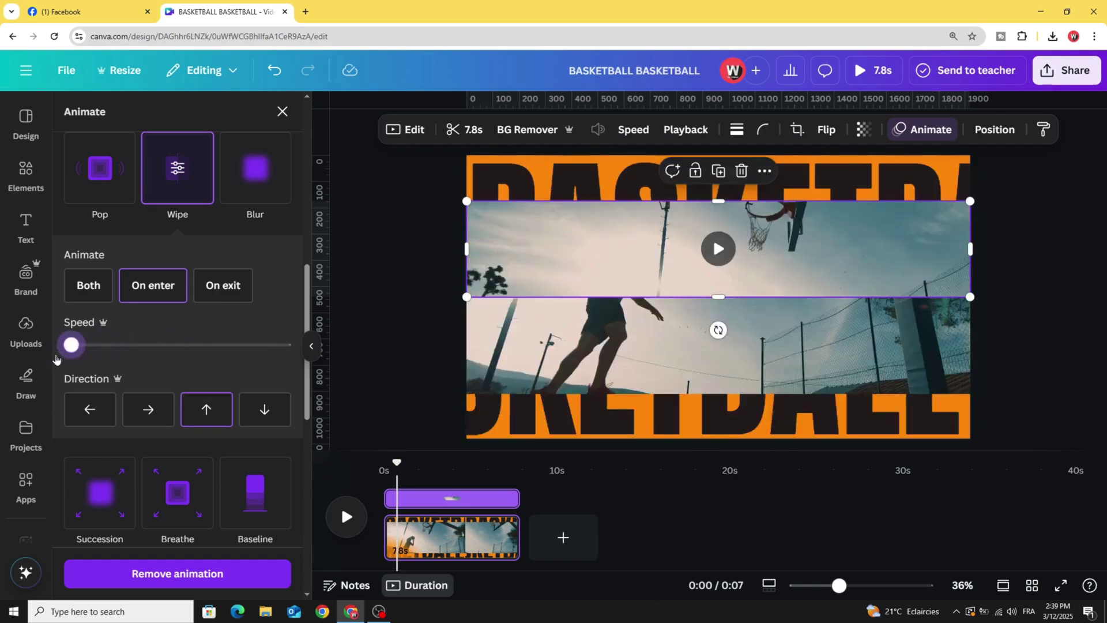
click(620, 372)
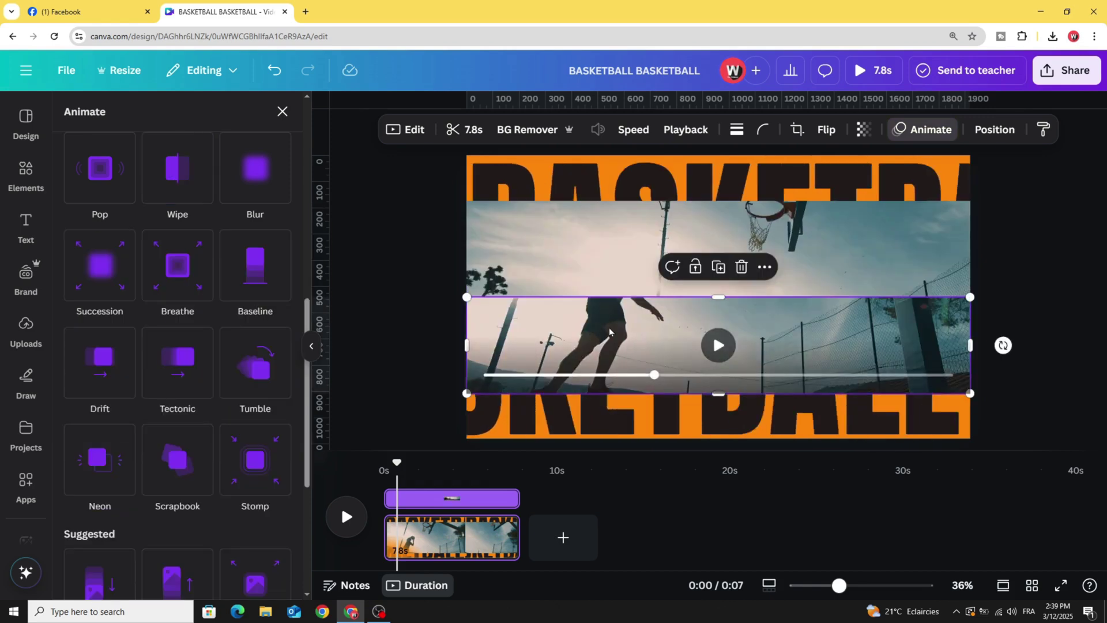
Give the lower strip a Wipe animation at minimum speed, moving downward
click(929, 130)
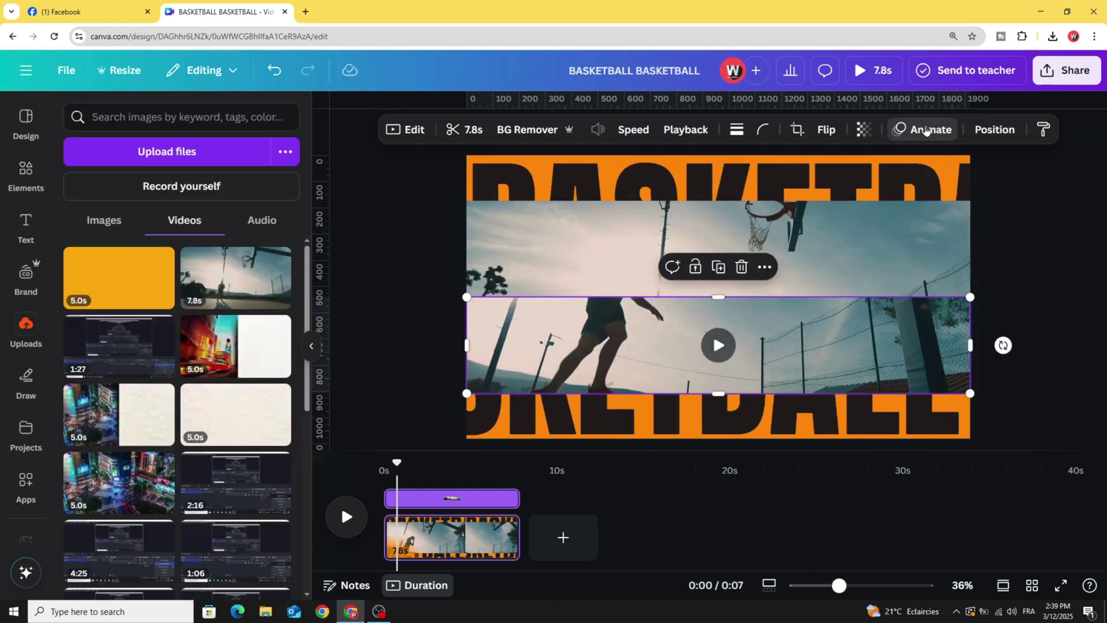
scroll(242, 381, down, 2)
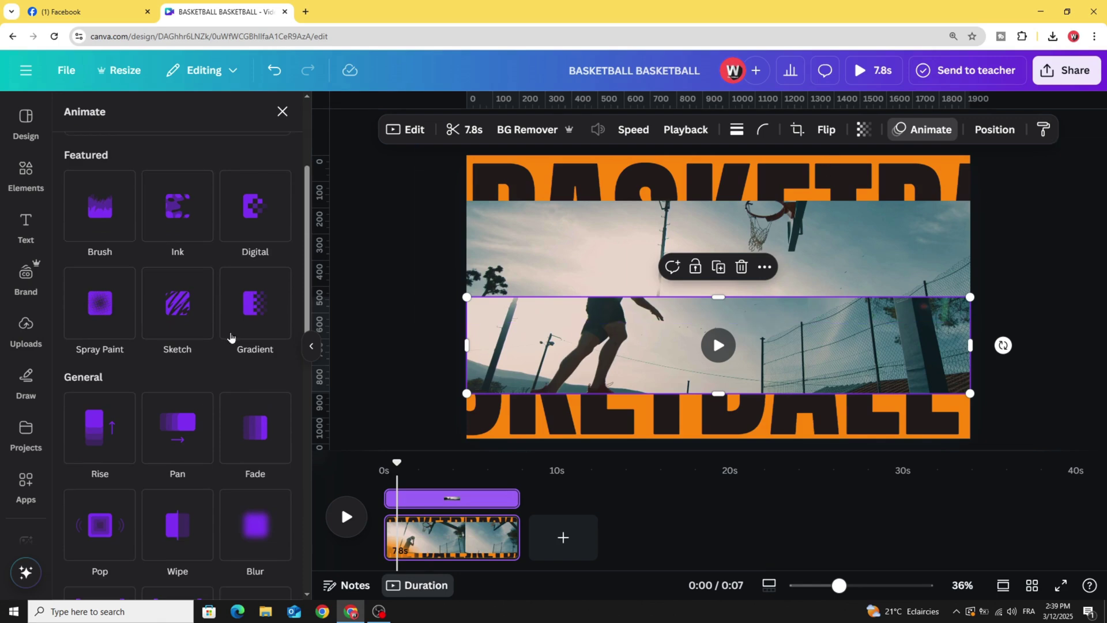
scroll(232, 337, down, 1)
click(176, 413)
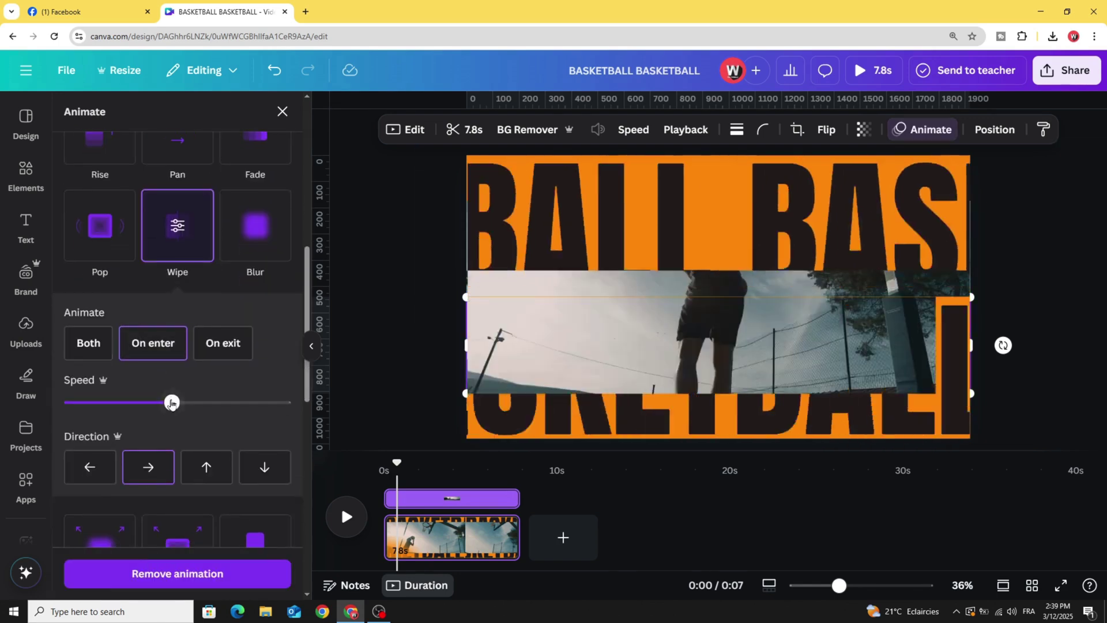
drag(172, 402, 27, 406)
click(265, 470)
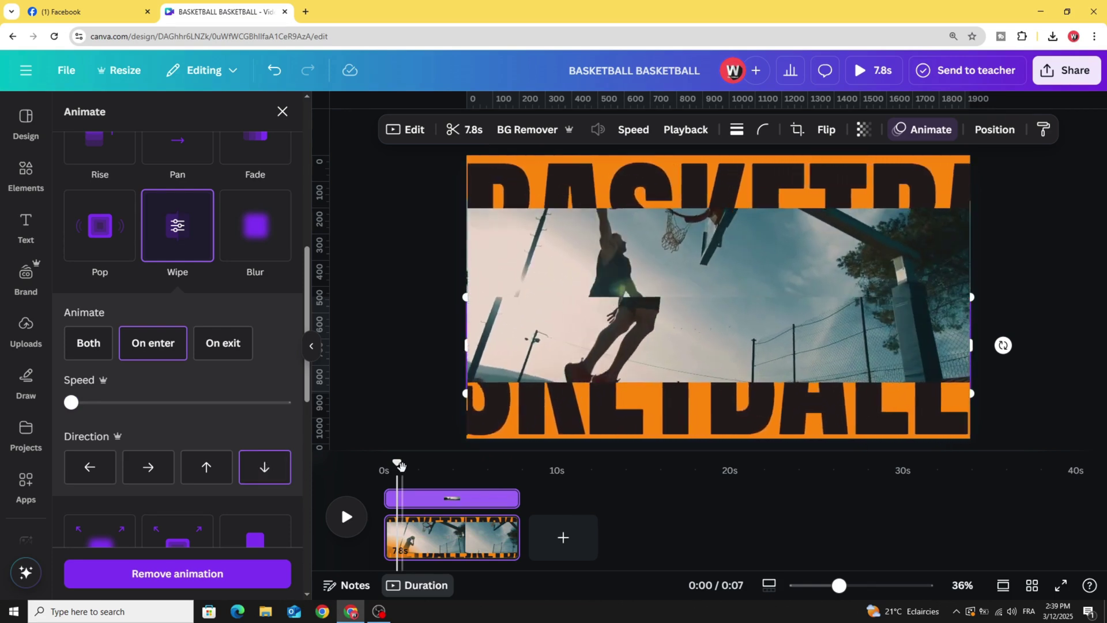
Rewind and preview the video from the start, then bring up the text options
drag(396, 465, 383, 470)
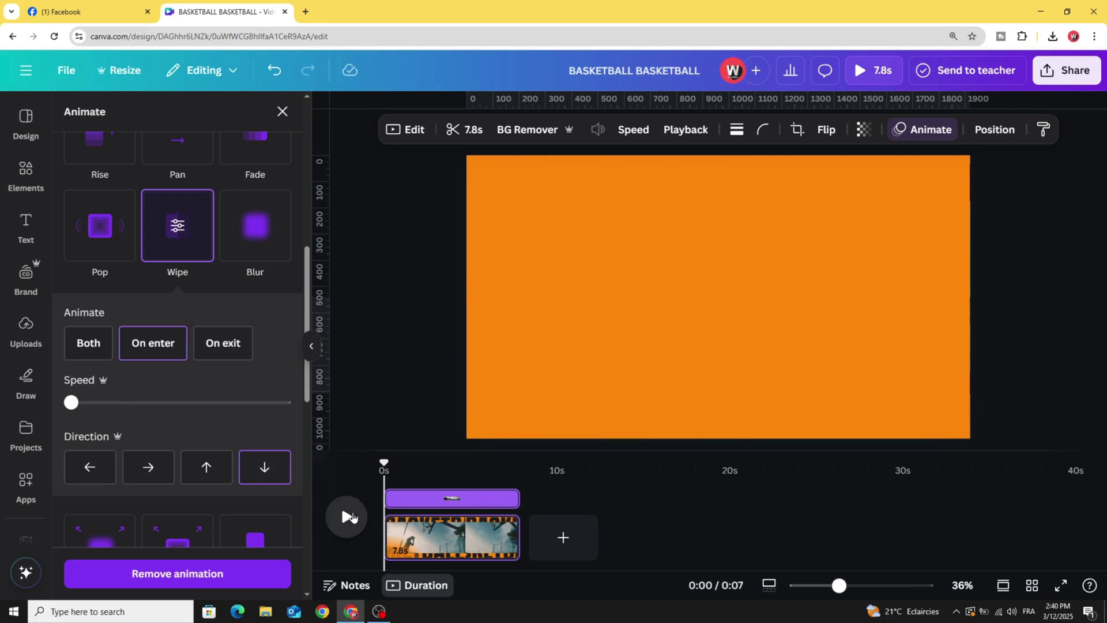
click(348, 516)
click(349, 517)
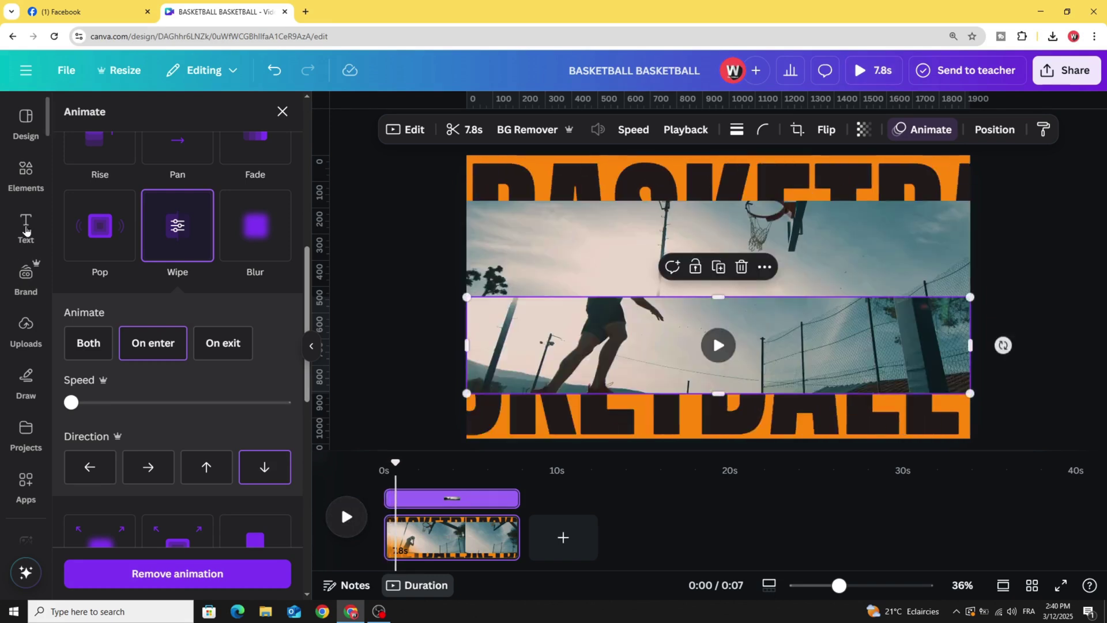
click(26, 227)
Add a BASKETBALL heading and move it to the middle of the footage
click(146, 258)
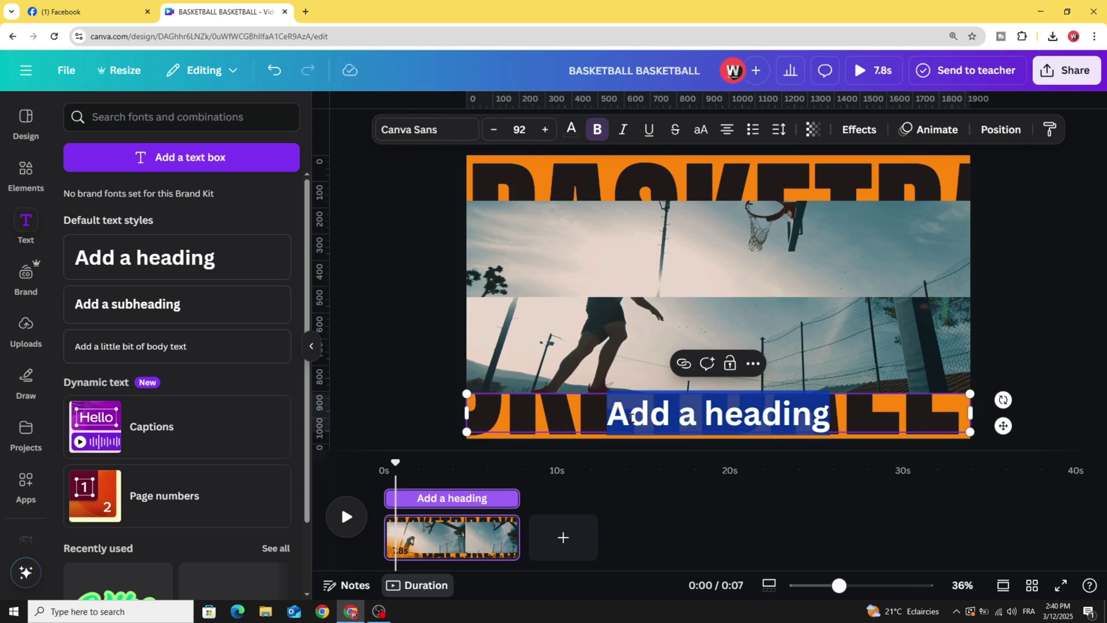
text(BASKE)
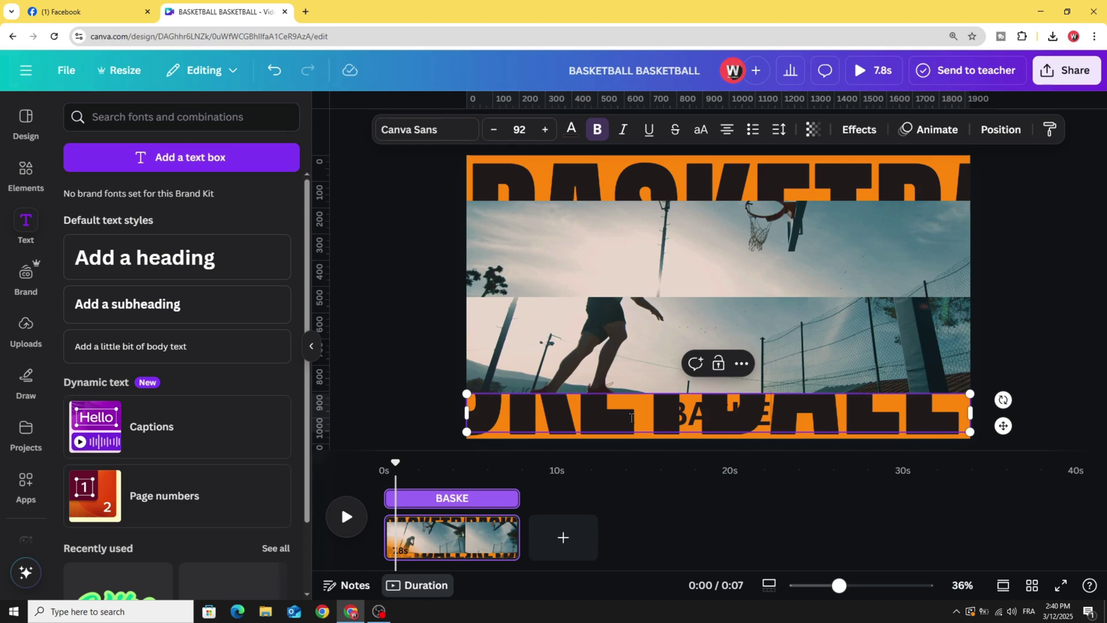
text(TBALL)
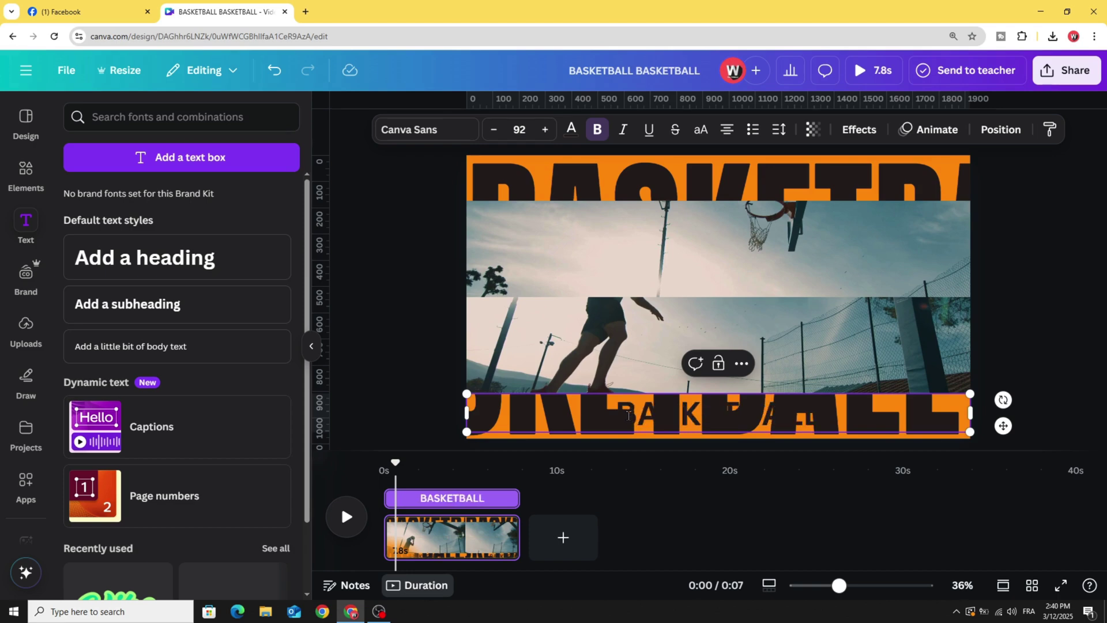
click(413, 358)
drag(647, 423, 654, 297)
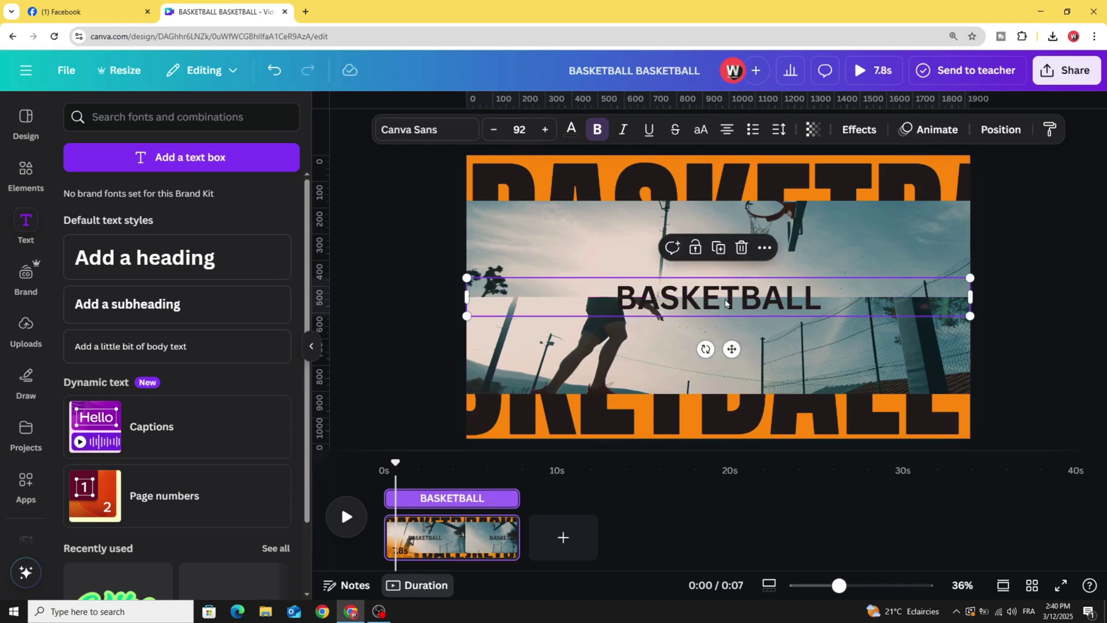
Set the BASKETBALL title to the Anton font in the orange document colour
click(409, 129)
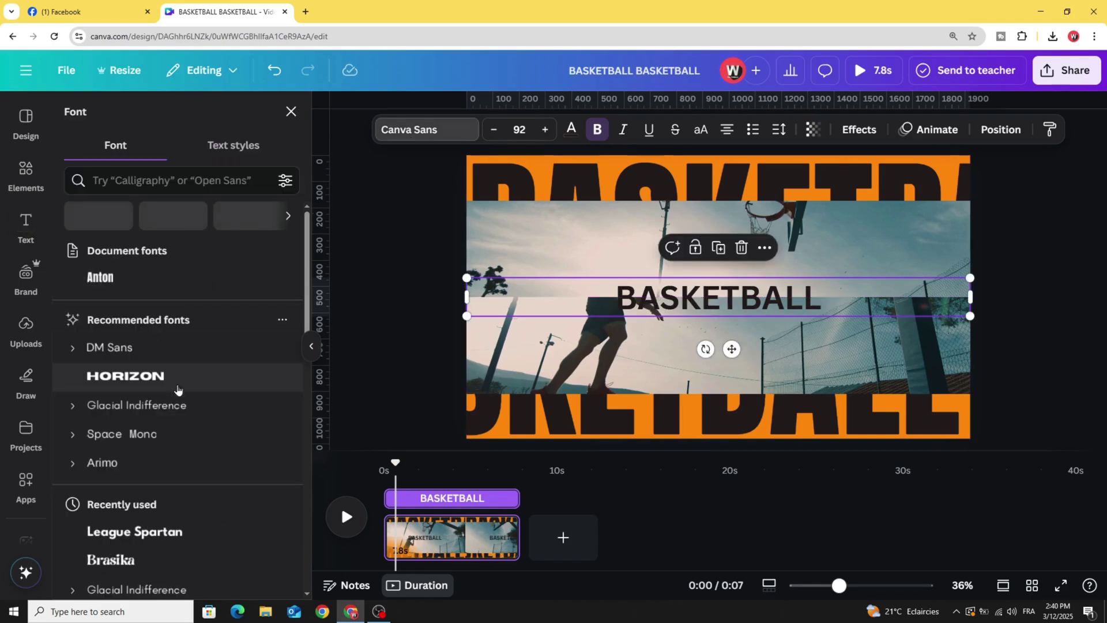
scroll(181, 380, down, 2)
scroll(182, 402, up, 2)
click(180, 278)
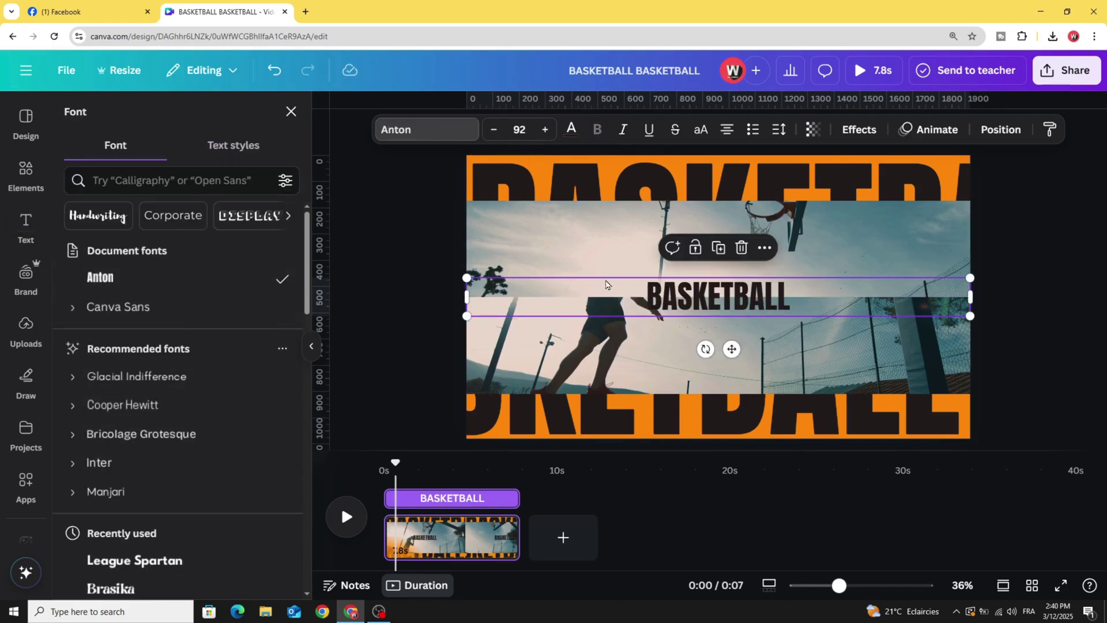
click(570, 130)
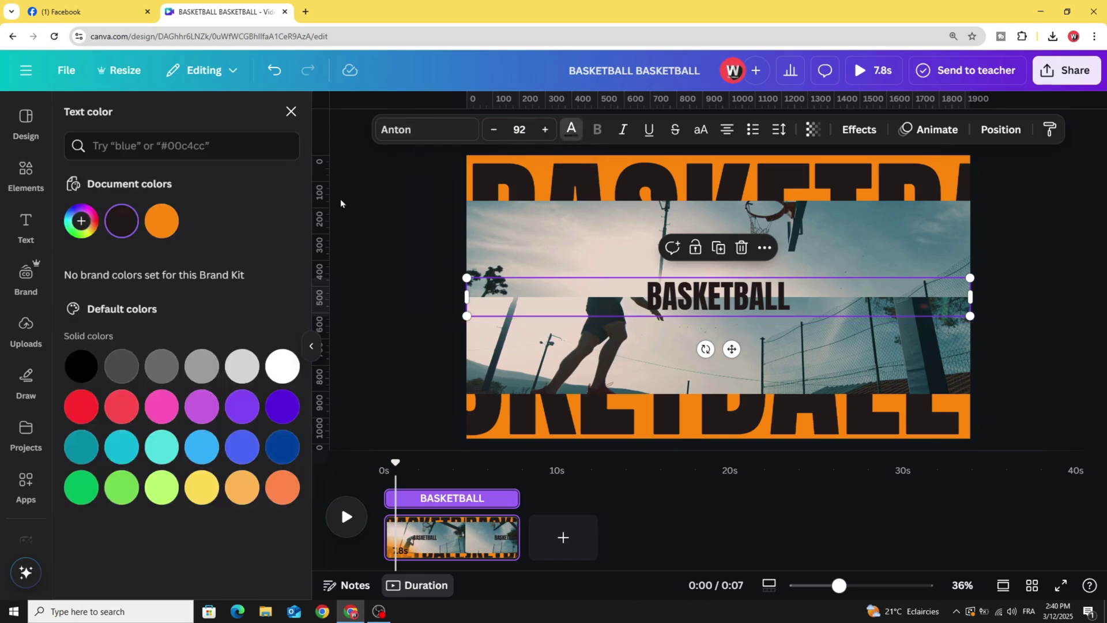
click(161, 222)
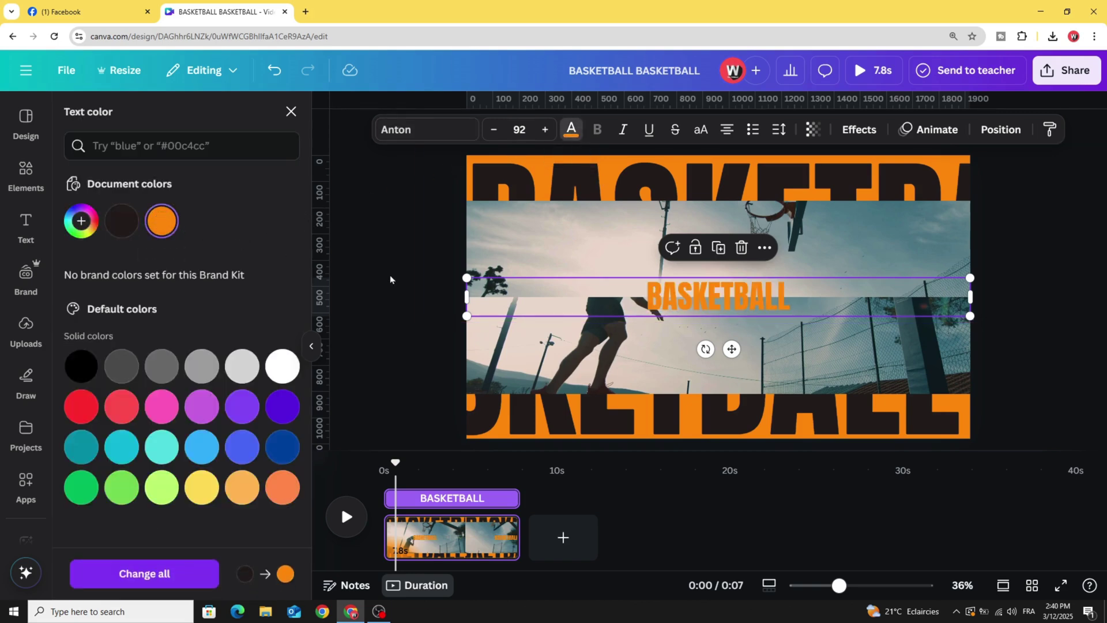
Apply a Spread animation with Scale set to In, and trim the title clip to start later
click(937, 129)
scroll(177, 416, down, 5)
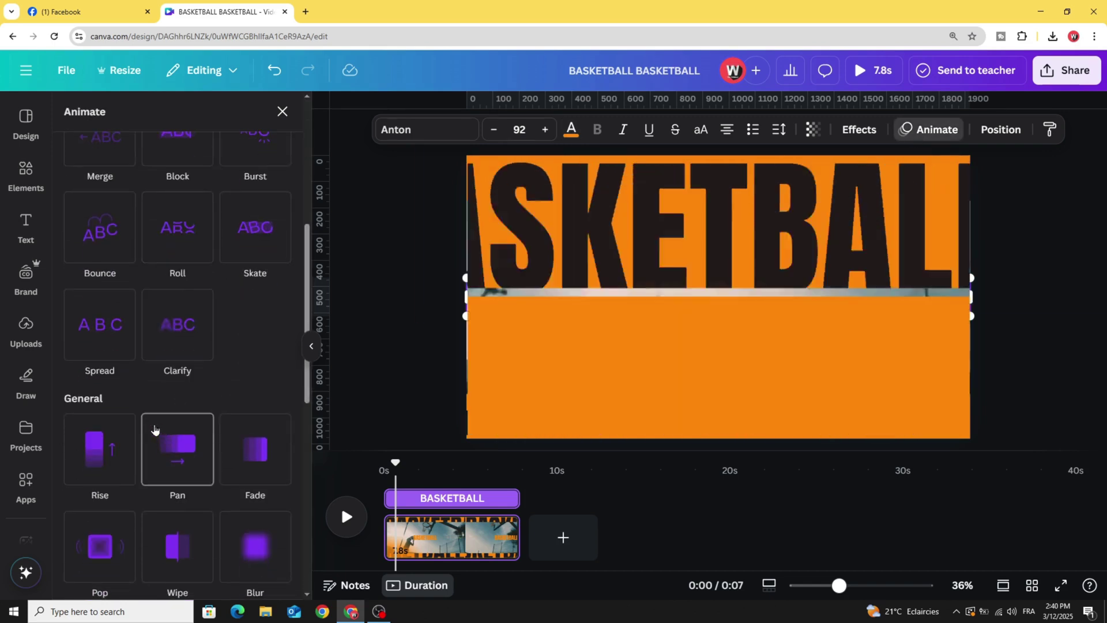
scroll(155, 431, up, 3)
click(100, 320)
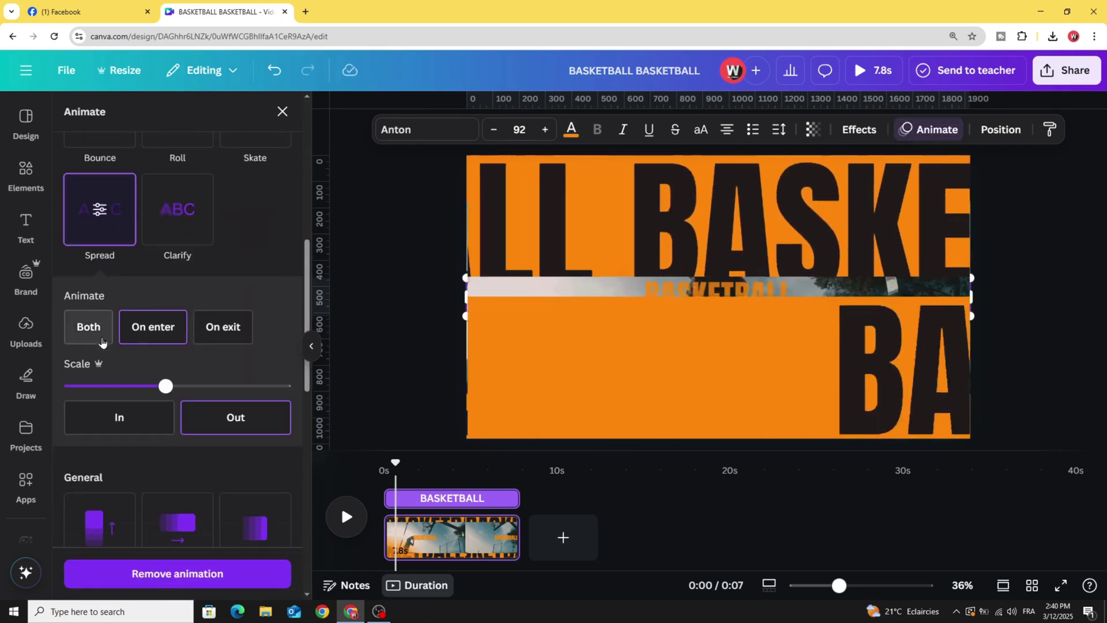
click(131, 417)
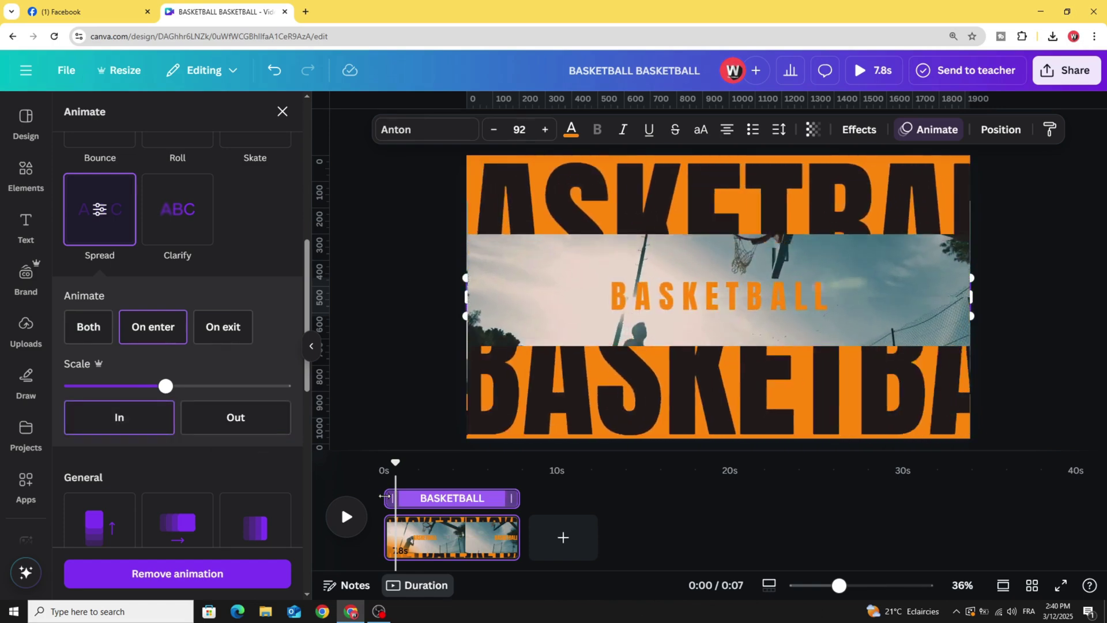
mouse_move(387, 498)
mouse_down()
mouse_move(406, 497)
mouse_move(381, 471)
mouse_up()
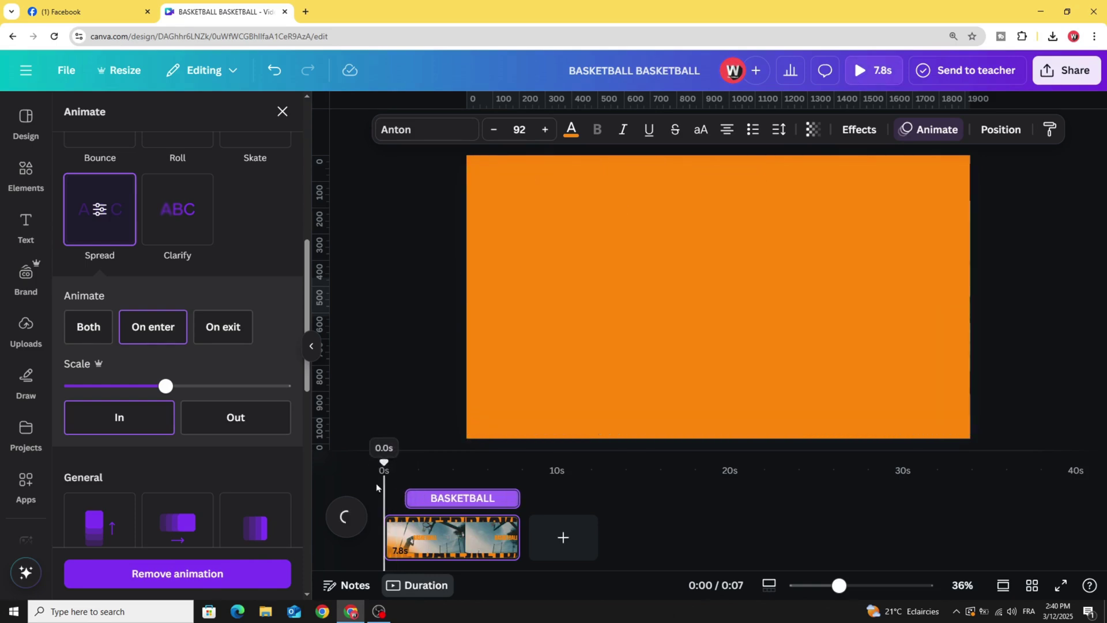